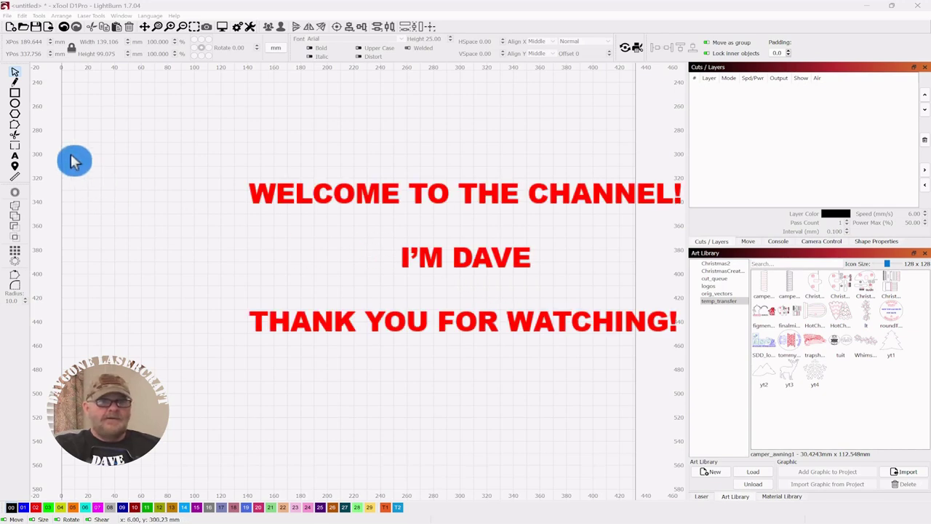
Draw a 128 mm circle near the canvas centre with the Ellipse tool.
click(16, 104)
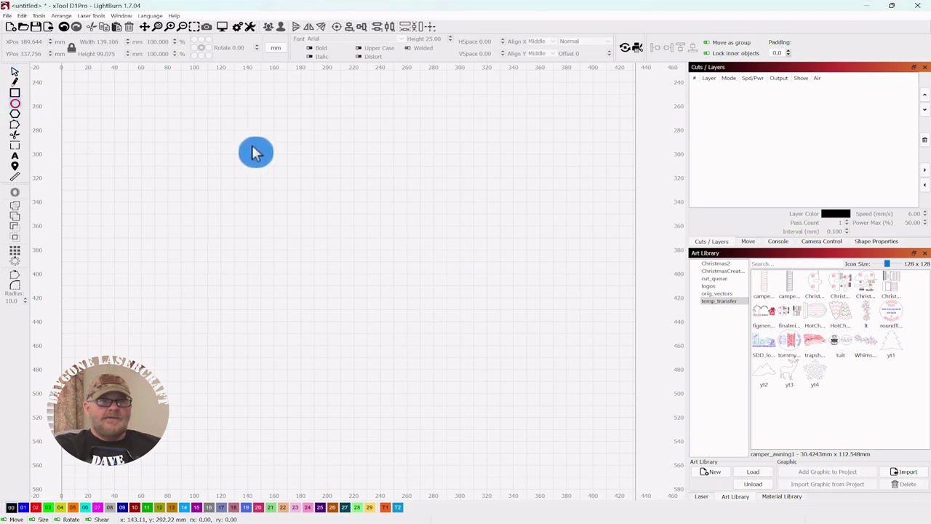
drag(257, 139, 426, 281)
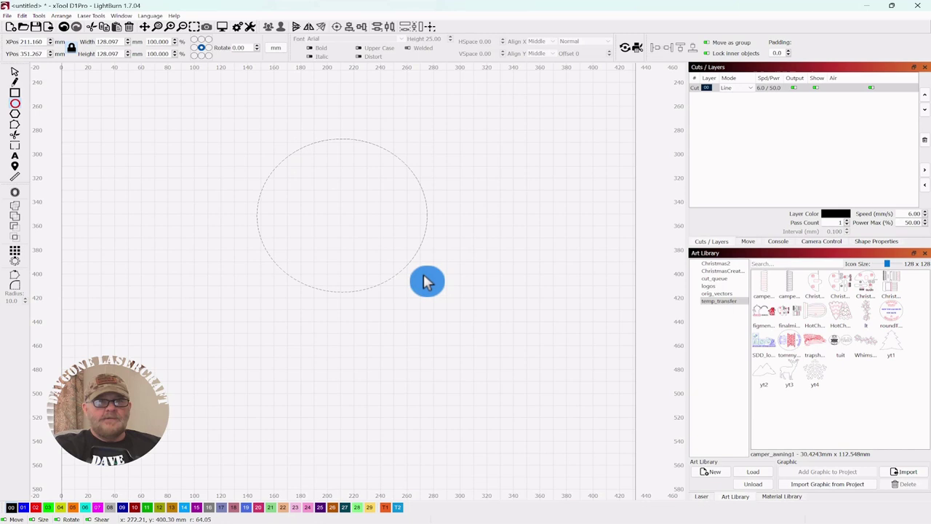
click(16, 72)
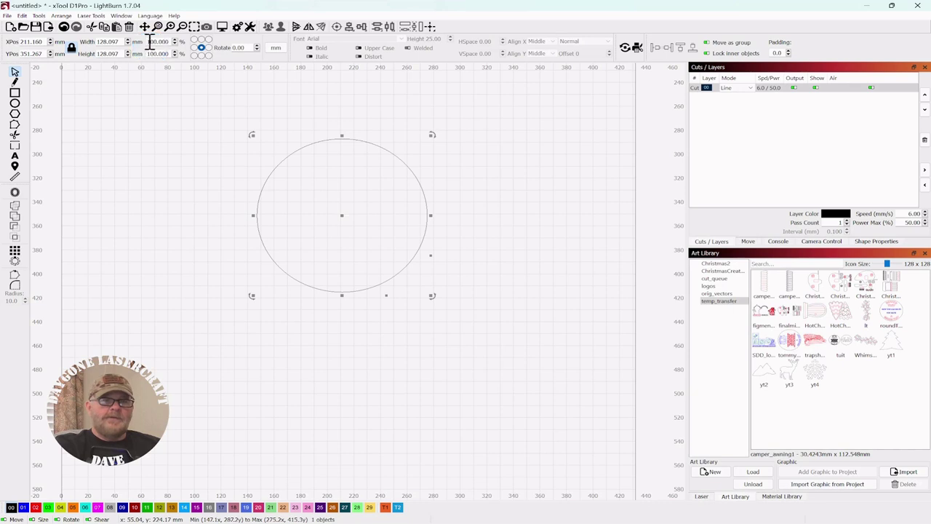
Make a 90% width copy (about 115 mm) inside it, then zoom in on both circles.
click(131, 135)
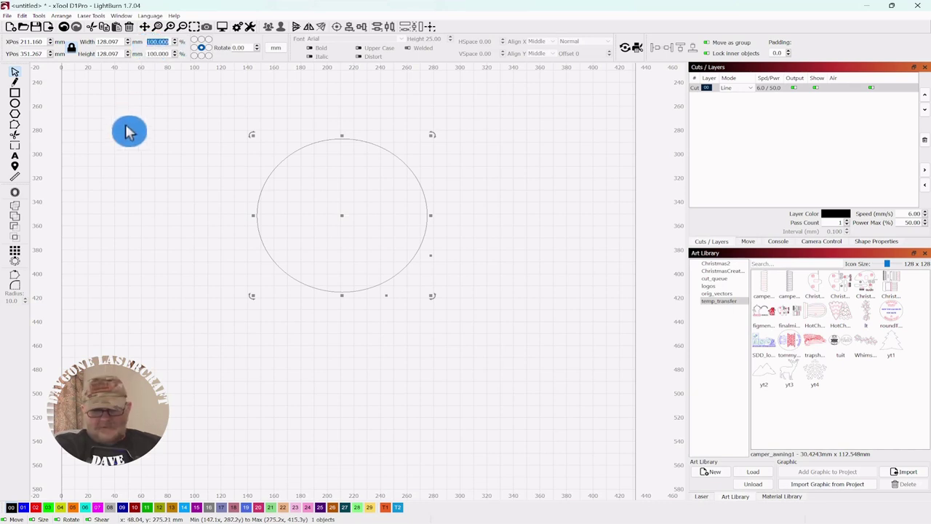
text(9)
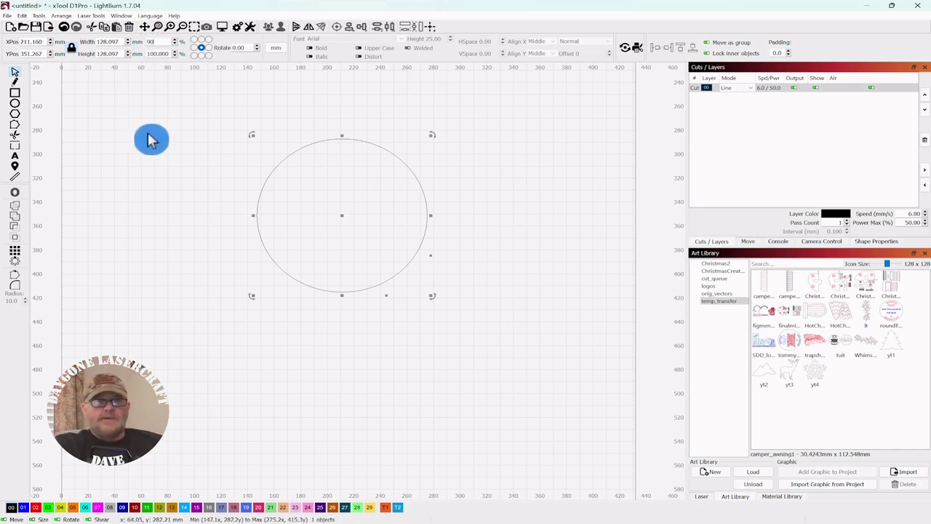
text(0)
key(Return)
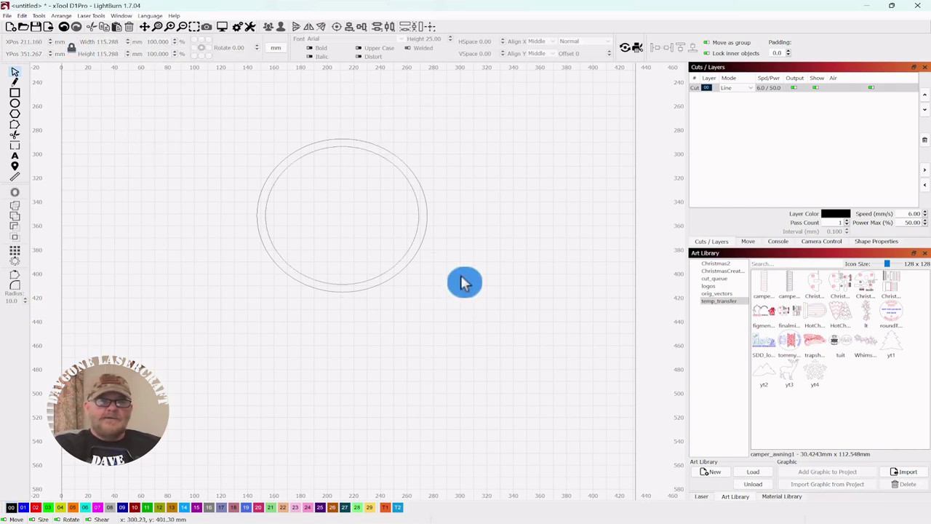
scroll(495, 222, up, 5)
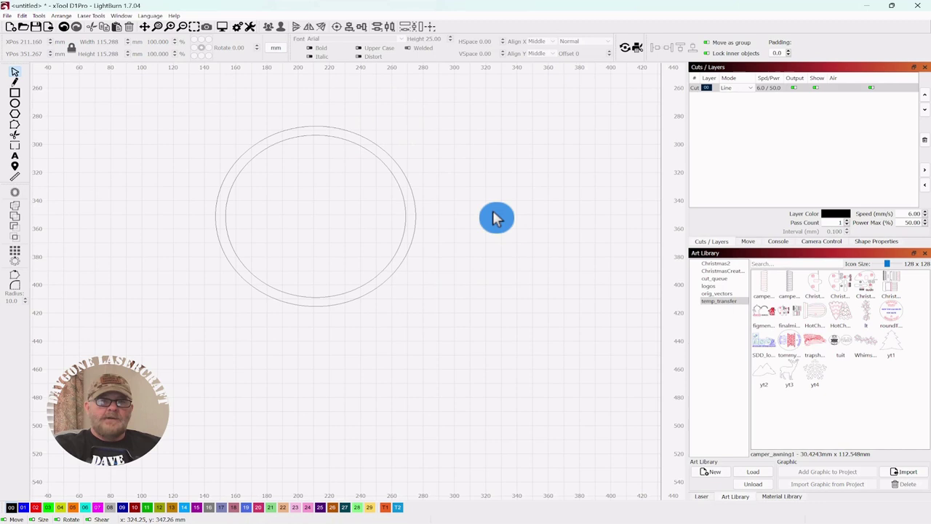
drag(561, 235, 596, 219)
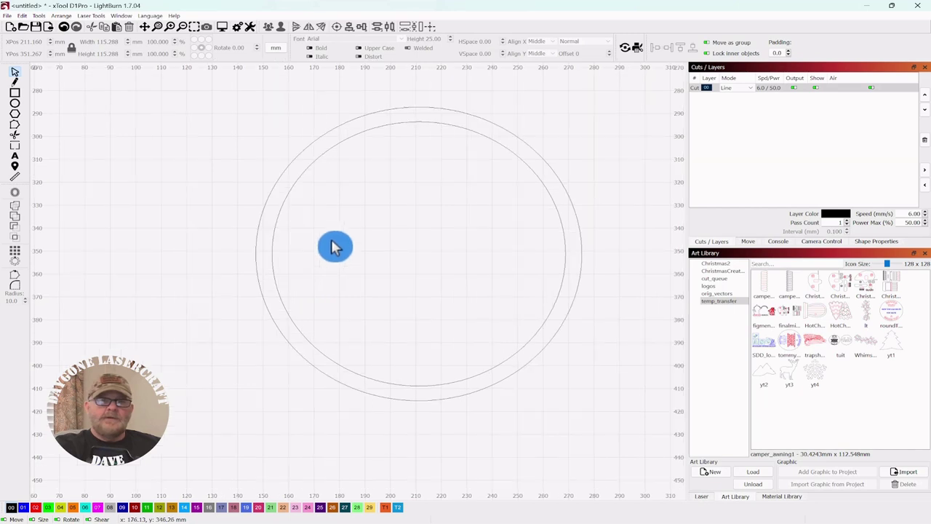
scroll(332, 245, up, 1)
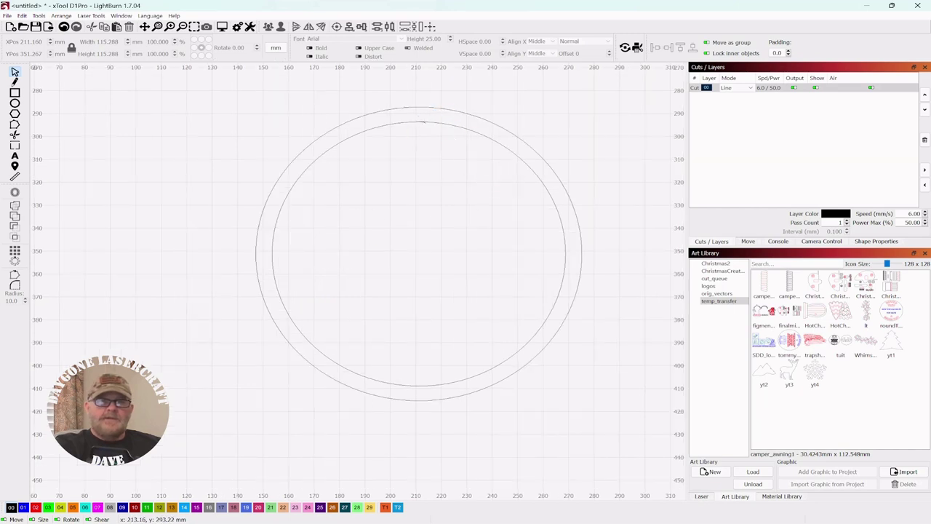
Put the inner and outer circles on the red layer 02.
click(412, 122)
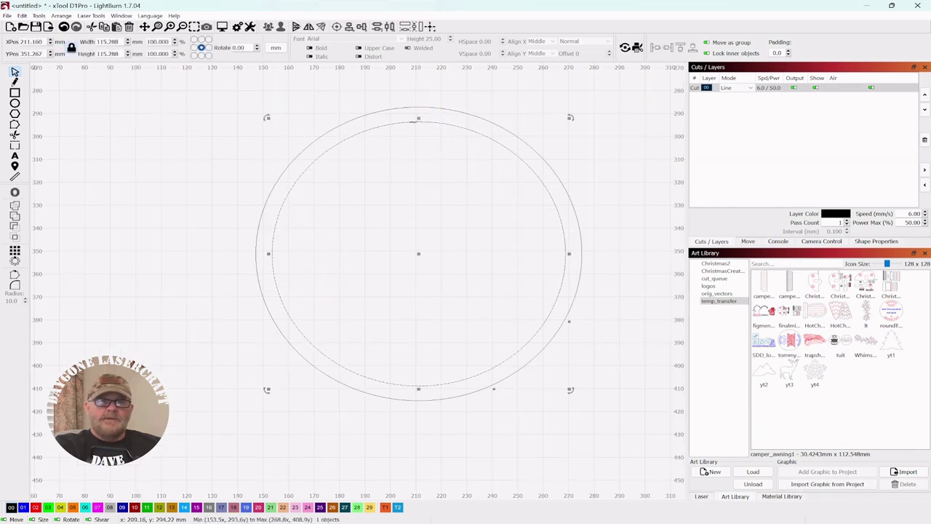
shift+click(445, 109)
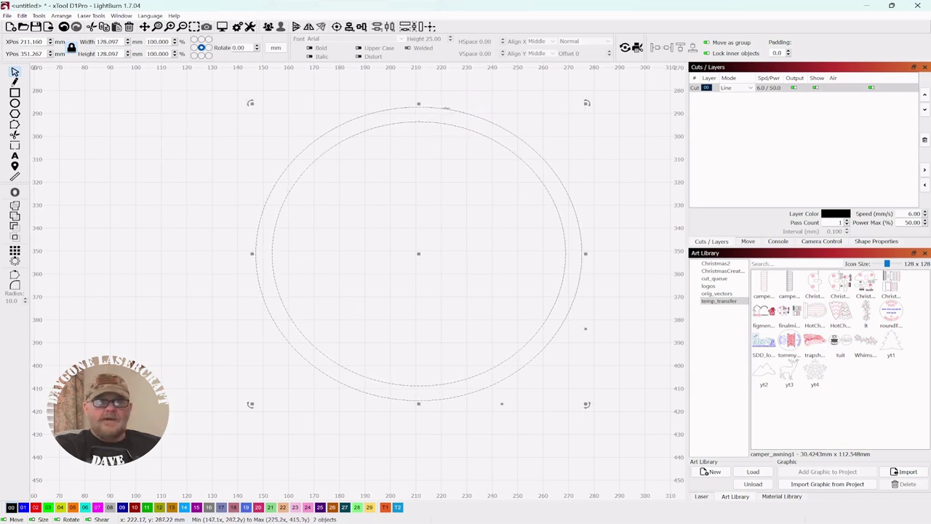
click(35, 507)
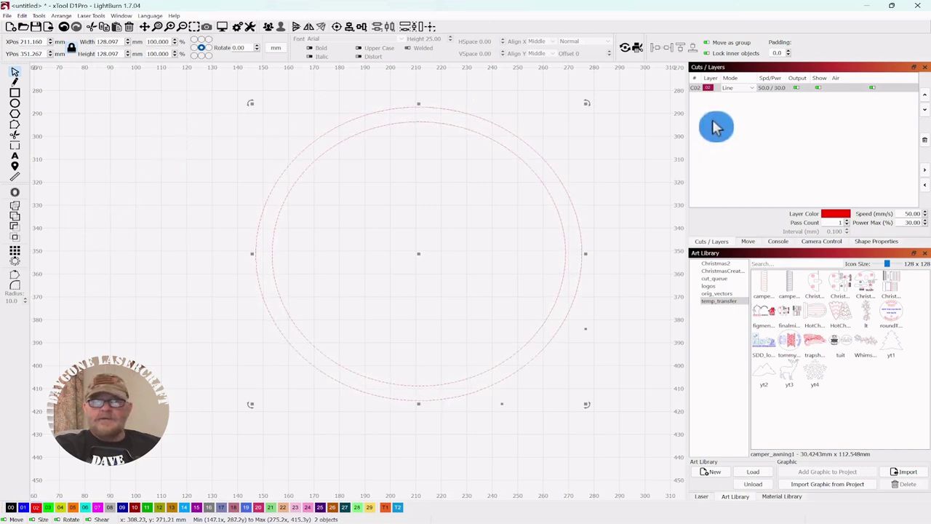
Set layer C02's mode to Fill so the circles render as a solid red ring.
click(749, 89)
click(751, 88)
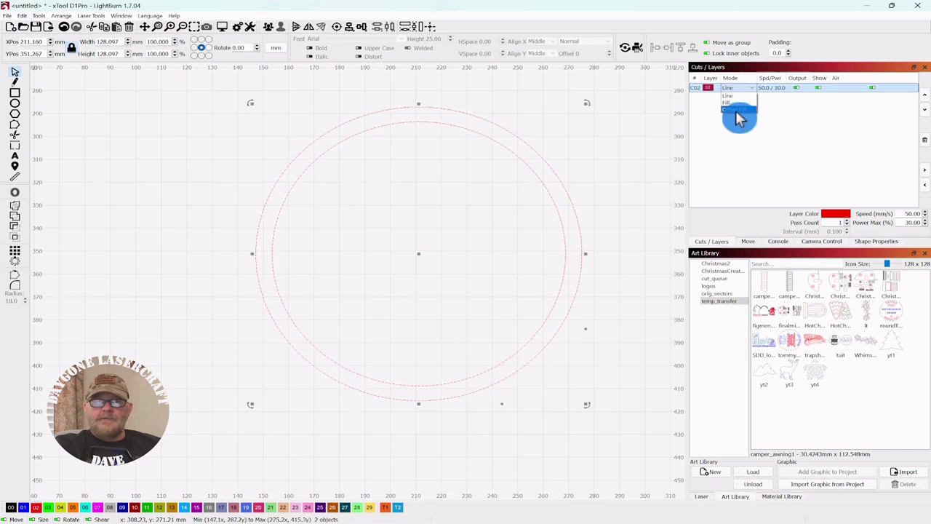
click(736, 103)
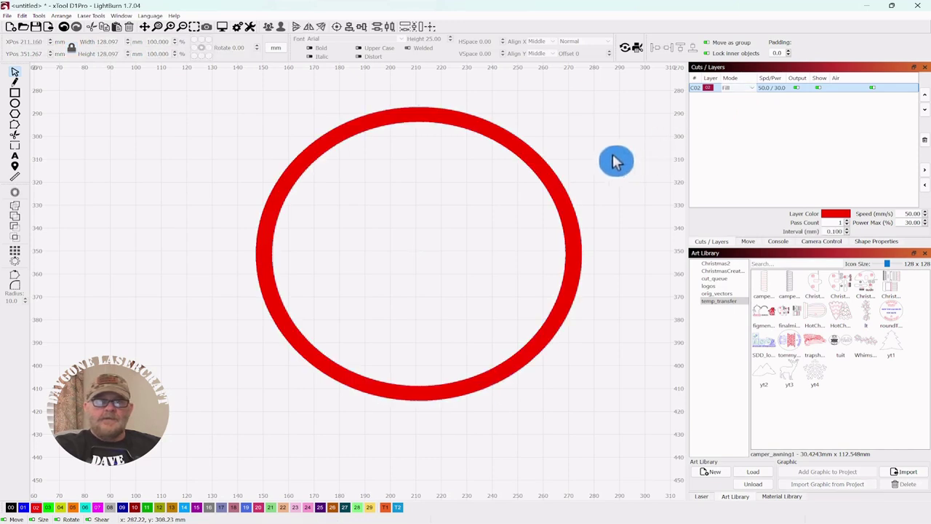
drag(614, 97, 399, 181)
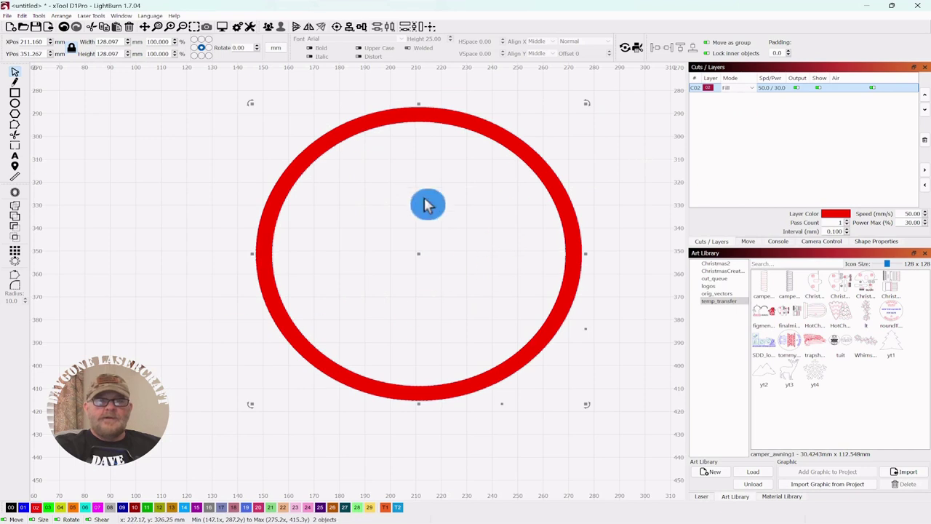
click(224, 27)
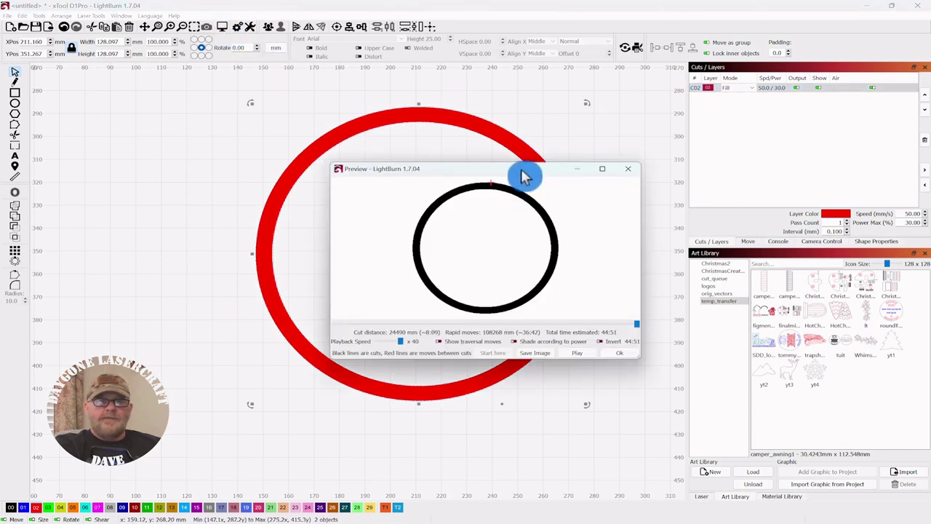
drag(524, 166, 513, 51)
click(676, 234)
drag(642, 208, 856, 210)
drag(613, 61, 540, 98)
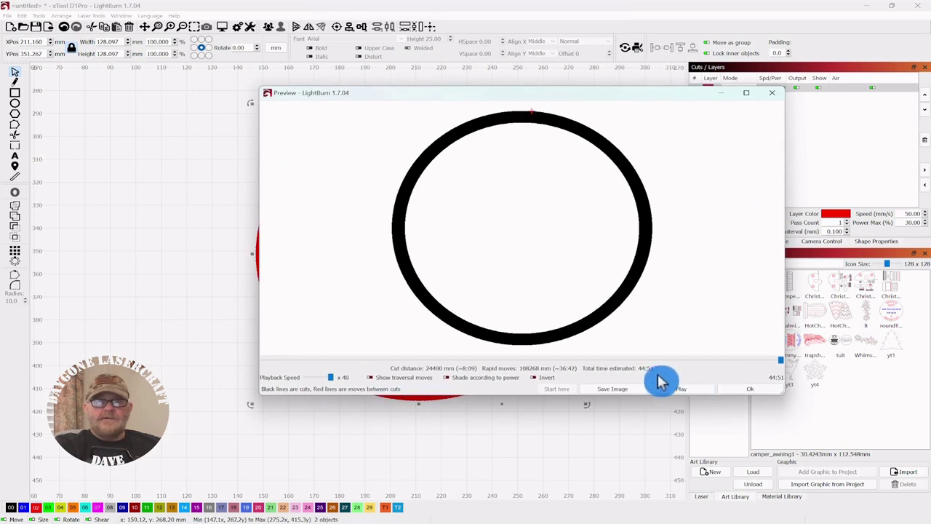
click(688, 391)
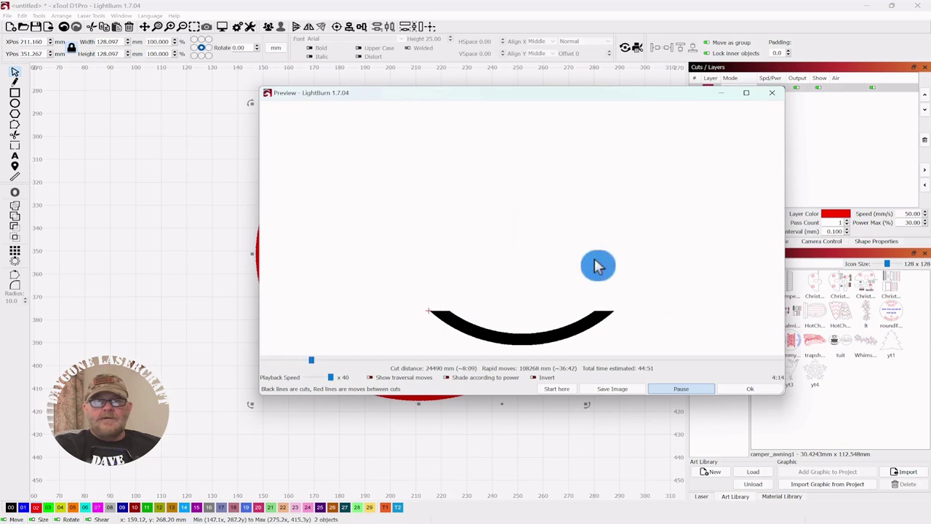
click(750, 390)
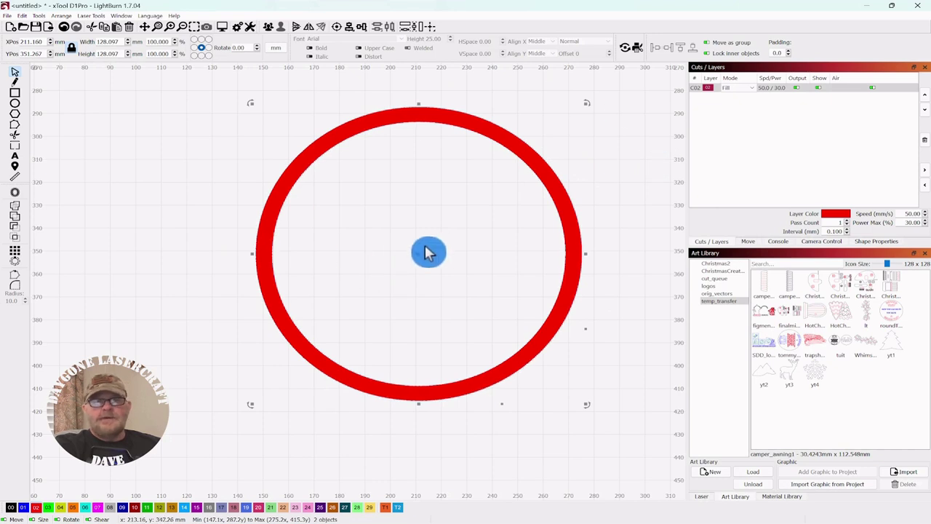
Change layer C02's mode to Offset Fill.
click(753, 89)
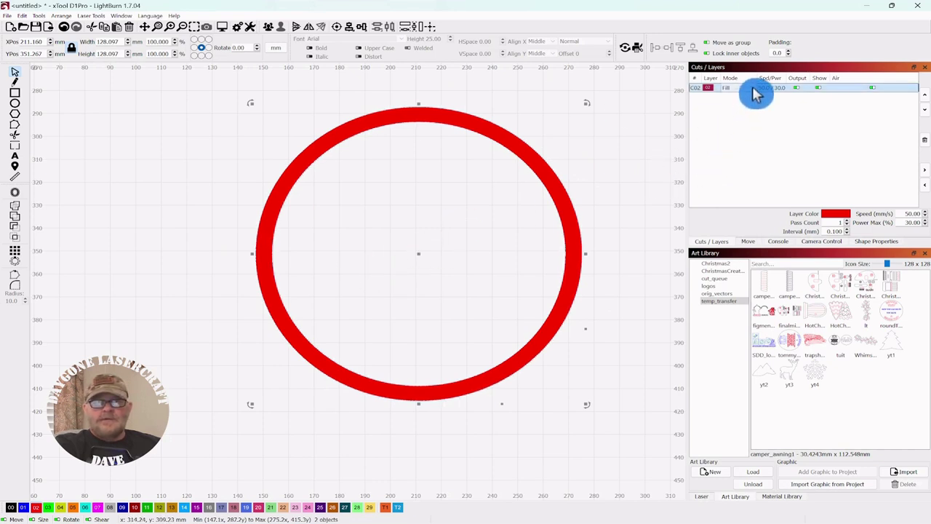
click(752, 87)
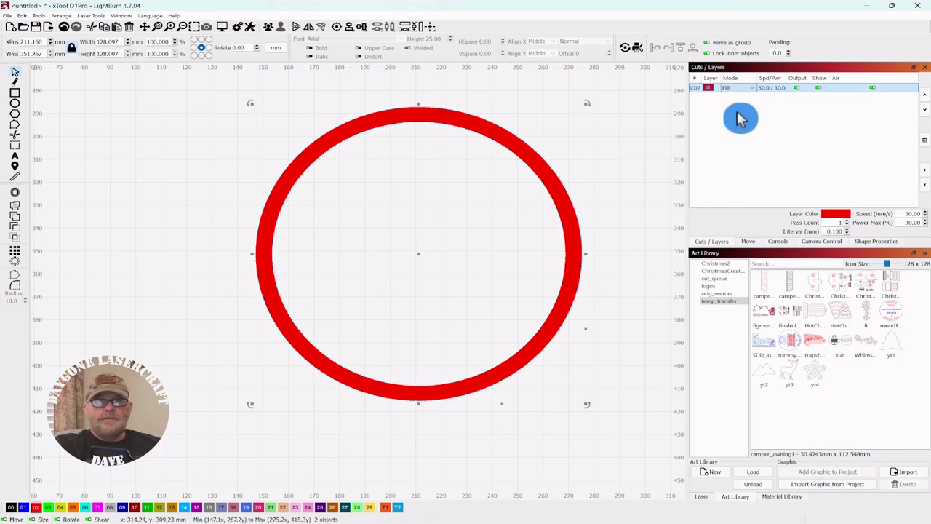
drag(551, 86, 382, 190)
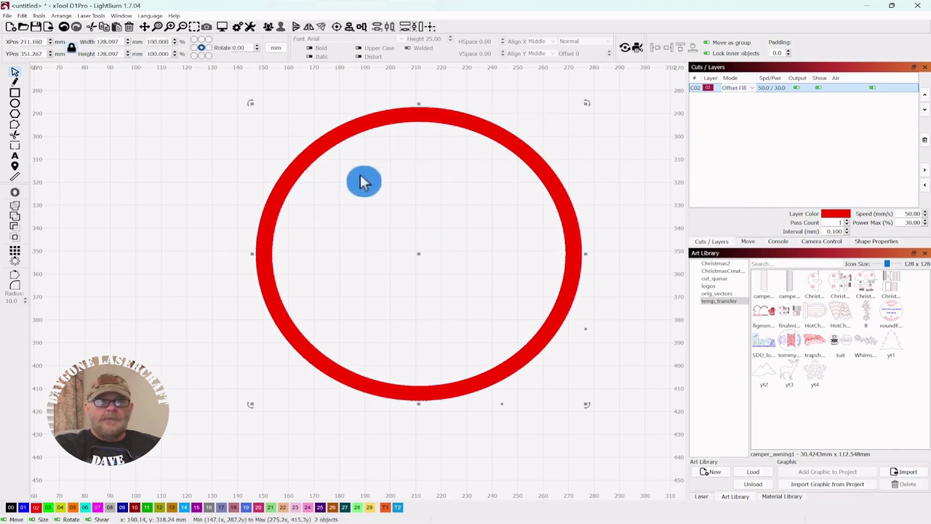
Replay the job preview to confirm the estimate drops to 8:37, then close it.
click(226, 27)
drag(567, 104, 615, 104)
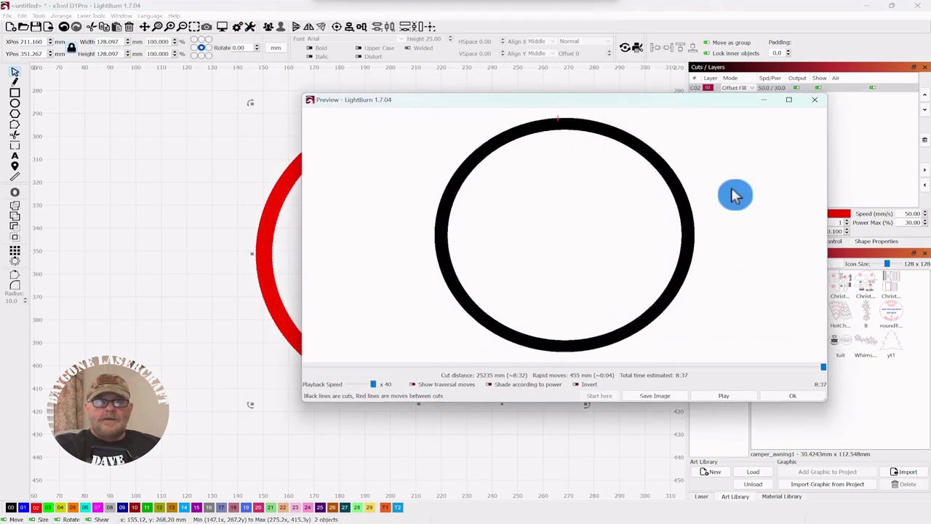
click(726, 398)
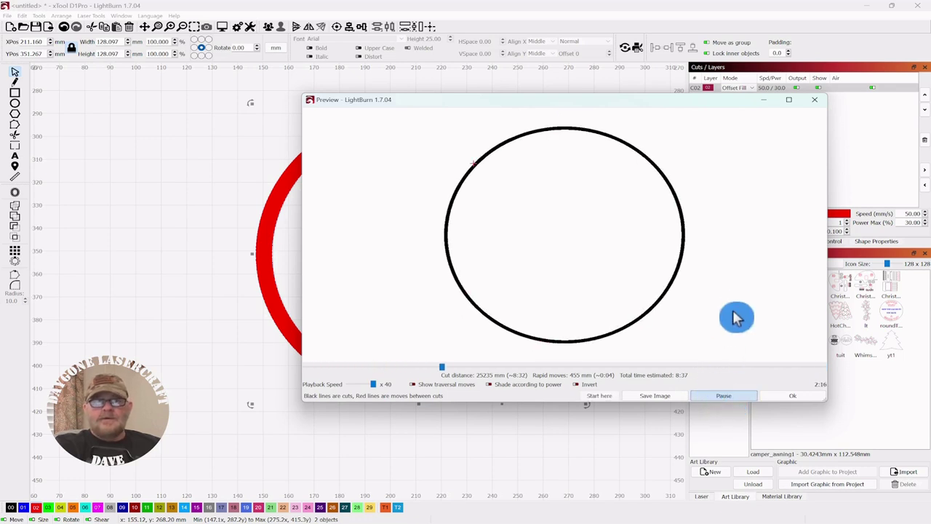
click(793, 395)
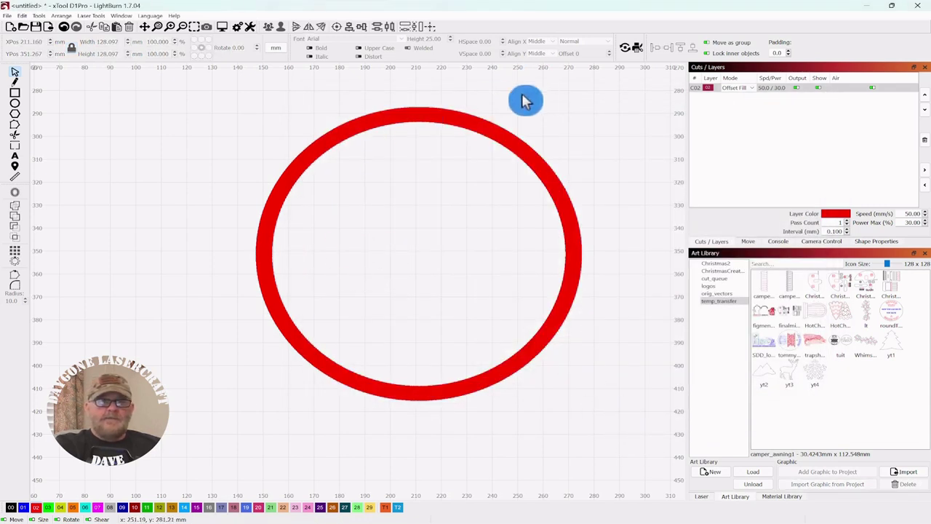
drag(521, 93, 429, 184)
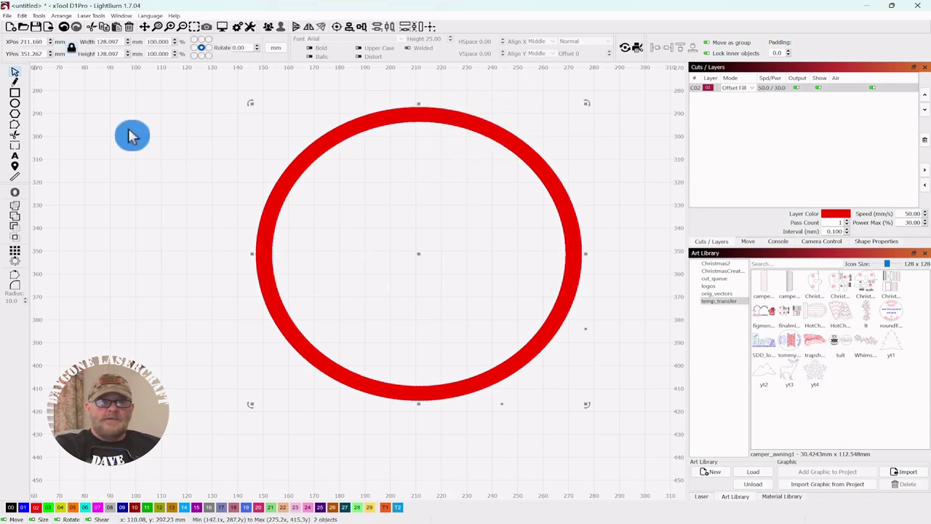
Add a text object reading 'JONES APPLE' inside the red ring.
click(161, 141)
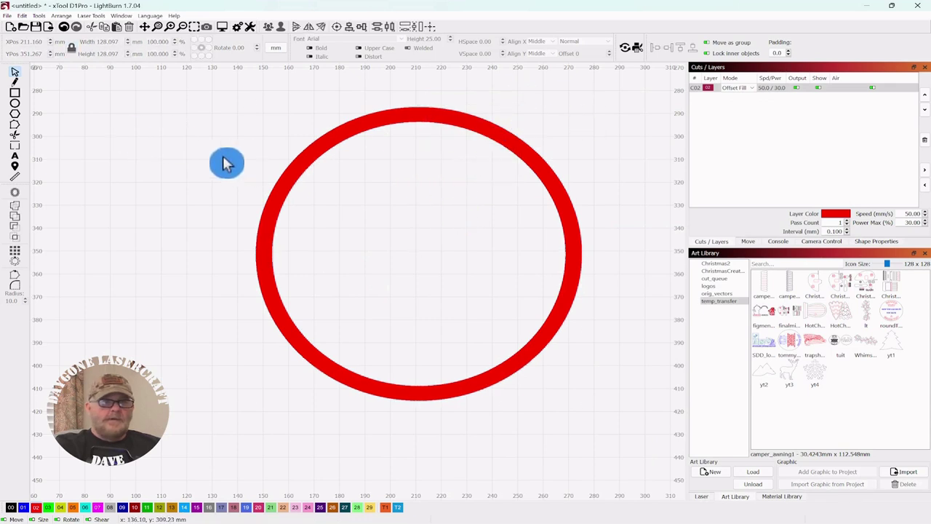
click(15, 156)
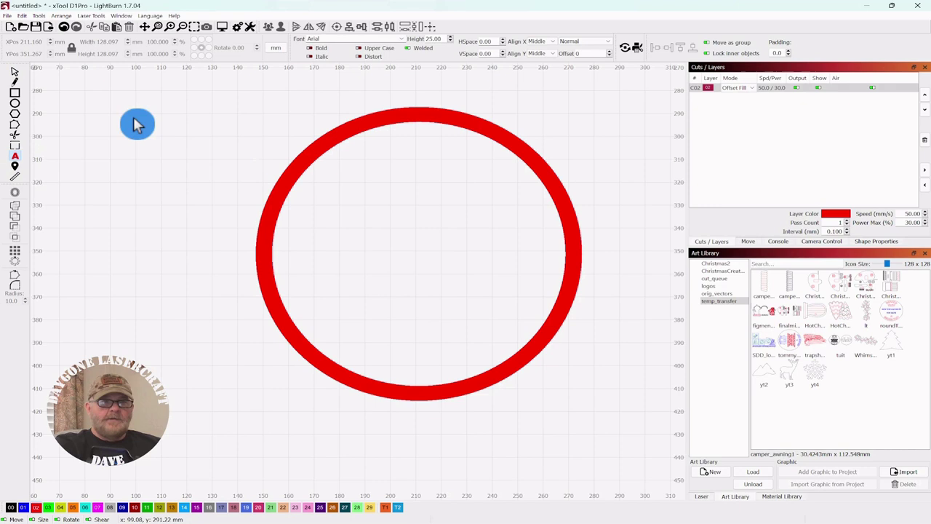
click(306, 205)
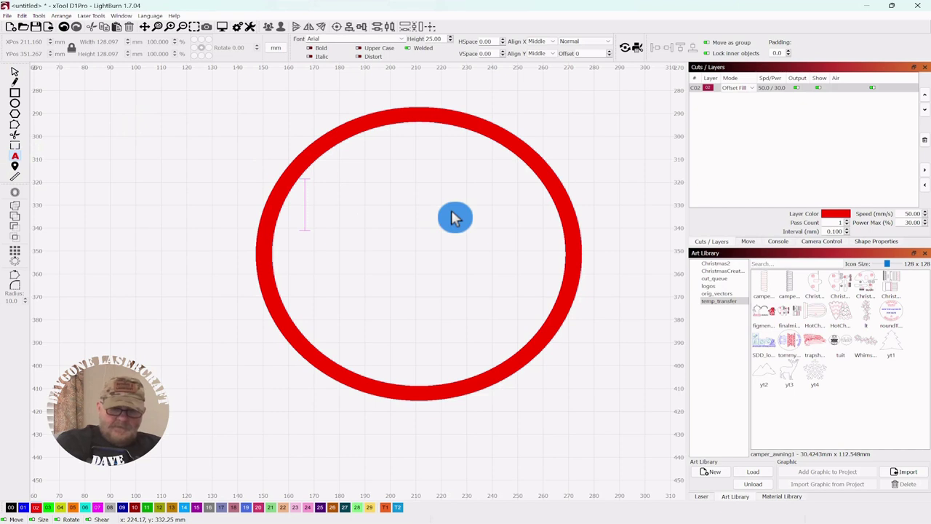
text(JONE)
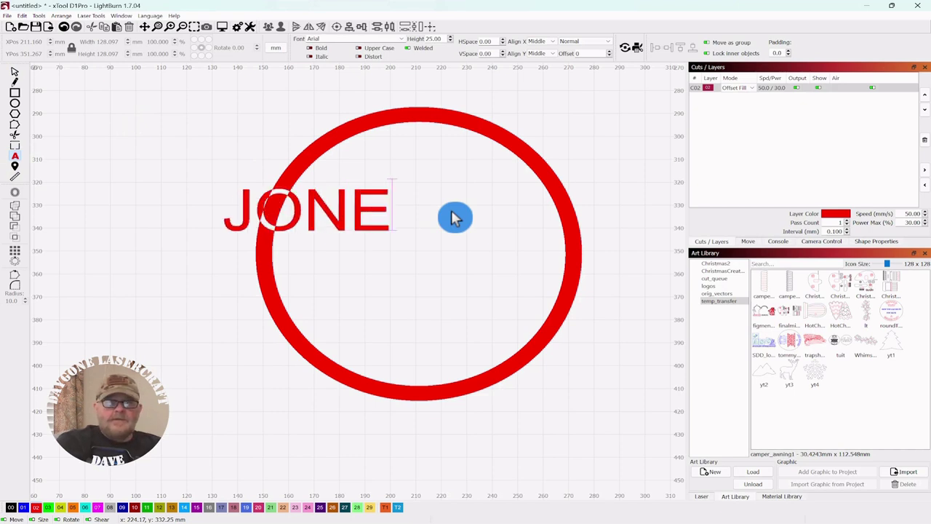
text(S A)
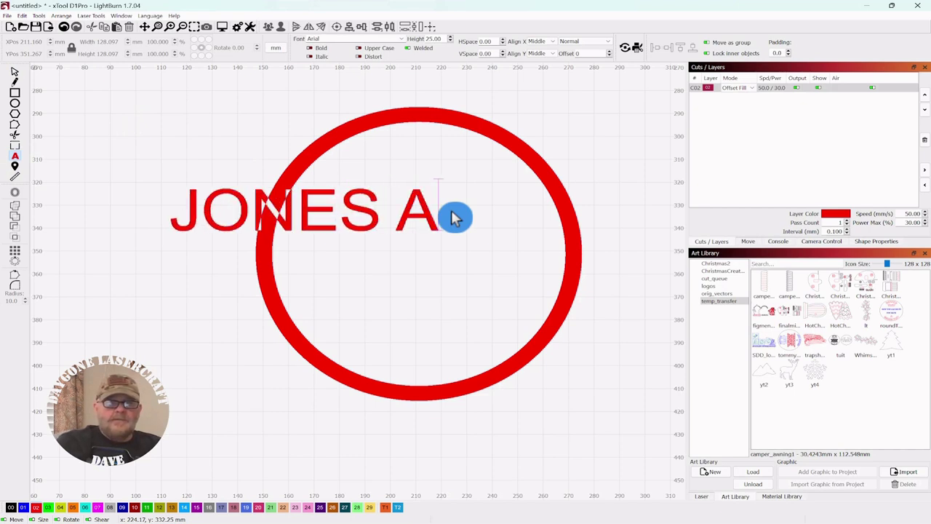
text(PPLES)
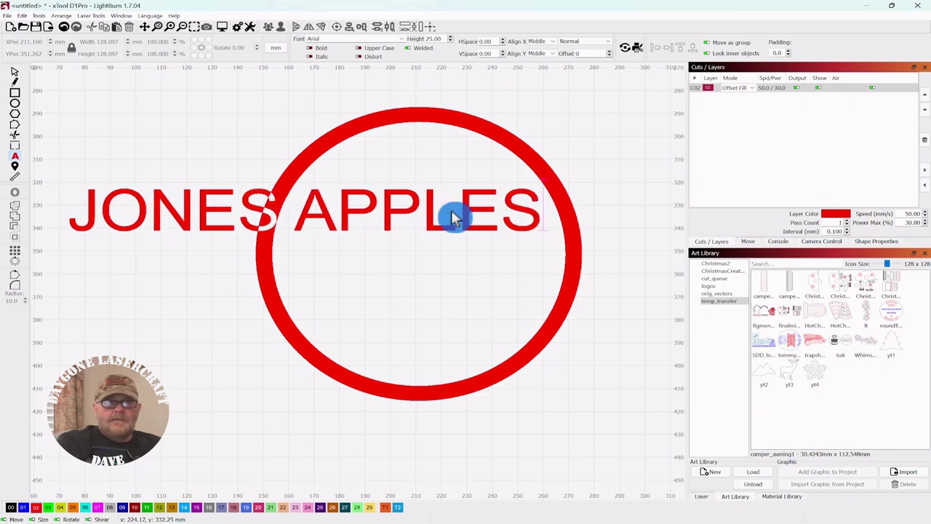
key(BackSpace)
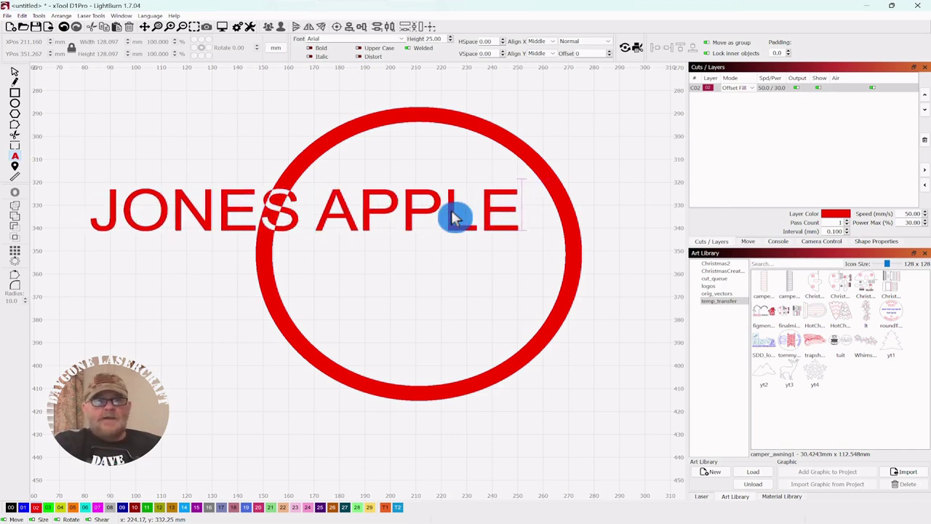
Shrink the JONES APPLE text and move it into the middle of the ring.
click(16, 73)
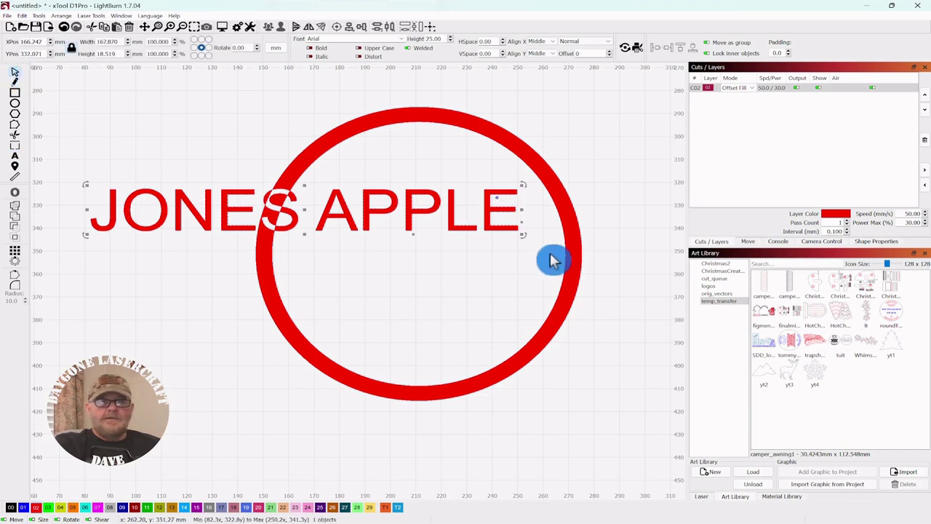
drag(523, 187, 350, 209)
click(226, 222)
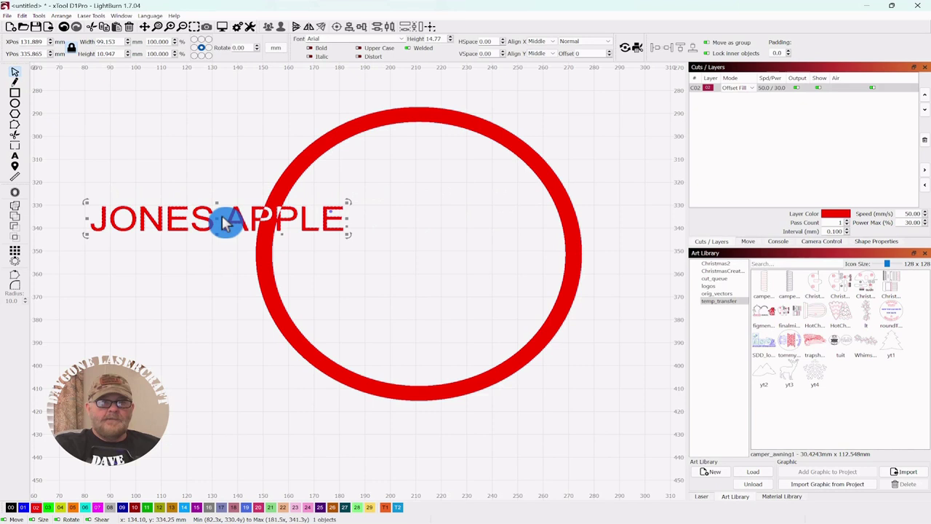
drag(218, 216, 419, 215)
scroll(522, 239, up, 4)
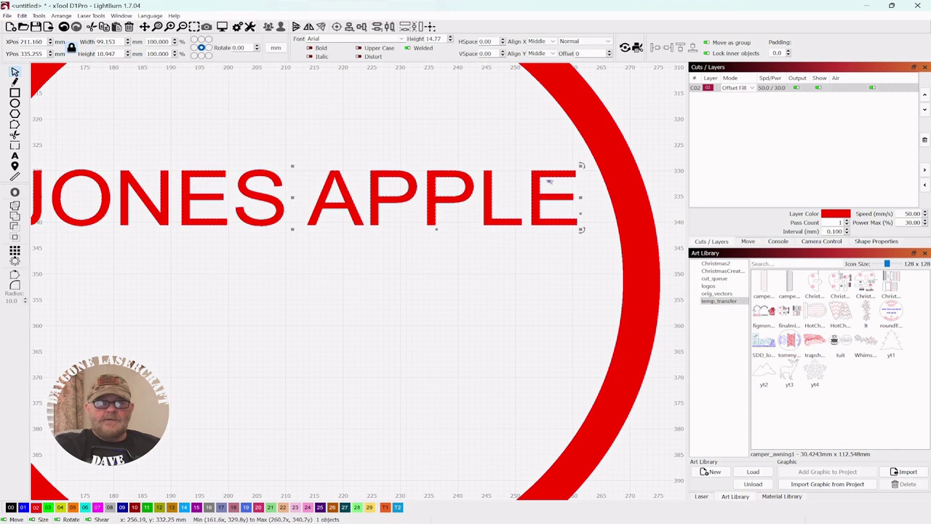
Bend JONES APPLE into an arc and position it along the ring's top inside edge.
drag(547, 181, 501, 277)
scroll(394, 259, down, 4)
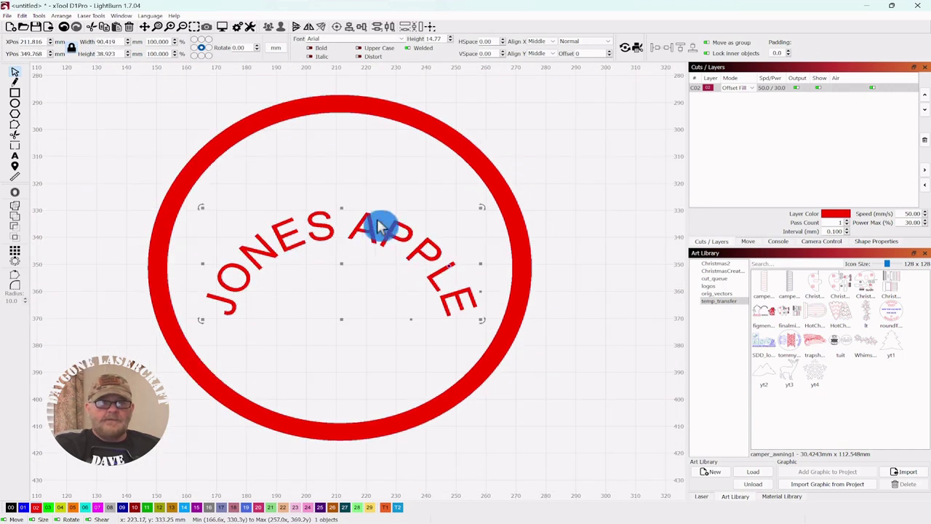
drag(343, 263, 338, 185)
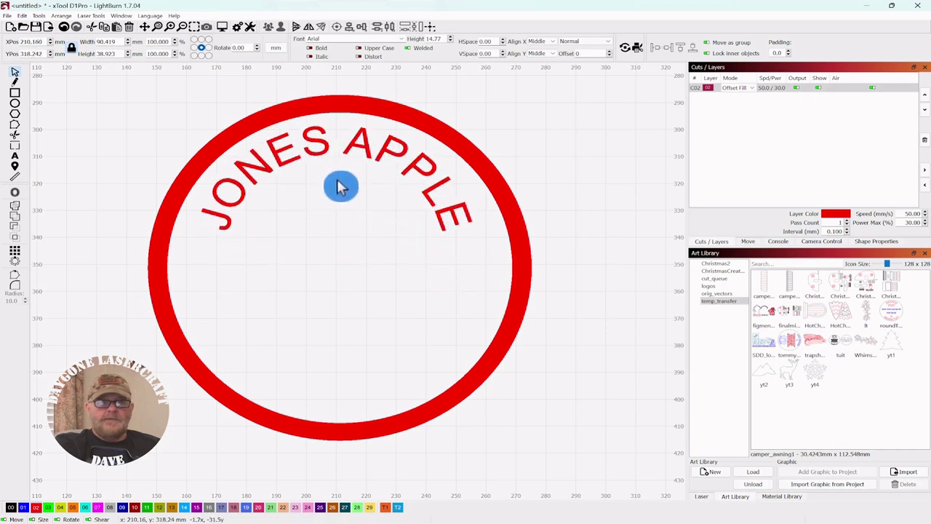
click(480, 189)
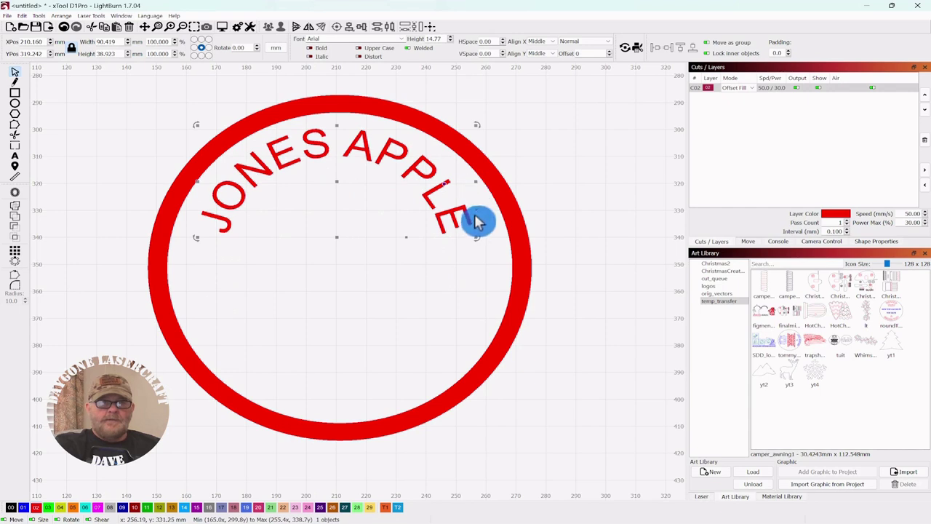
scroll(482, 236, up, 3)
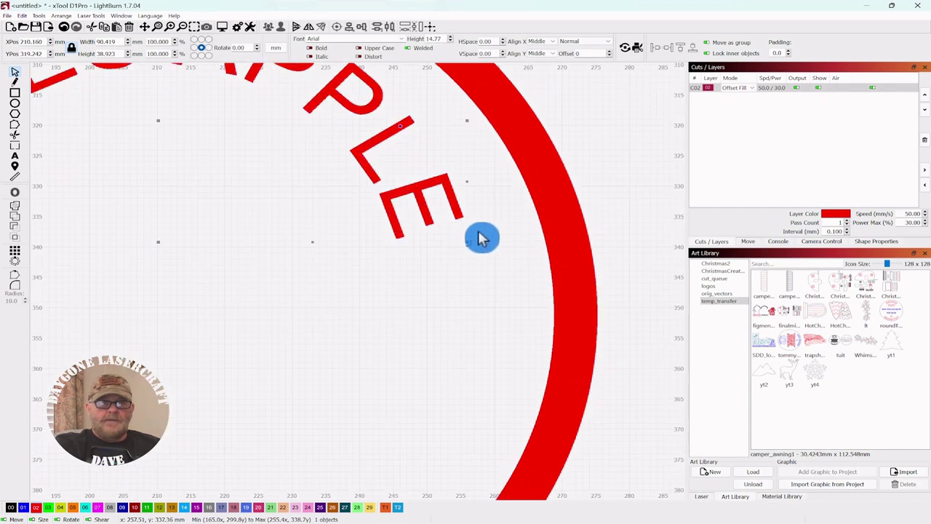
scroll(482, 145, down, 2)
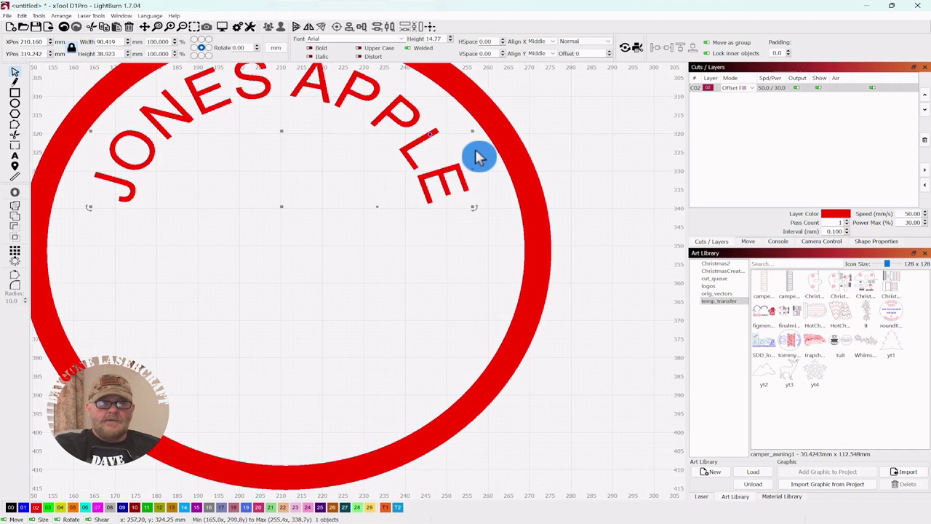
drag(432, 134, 445, 135)
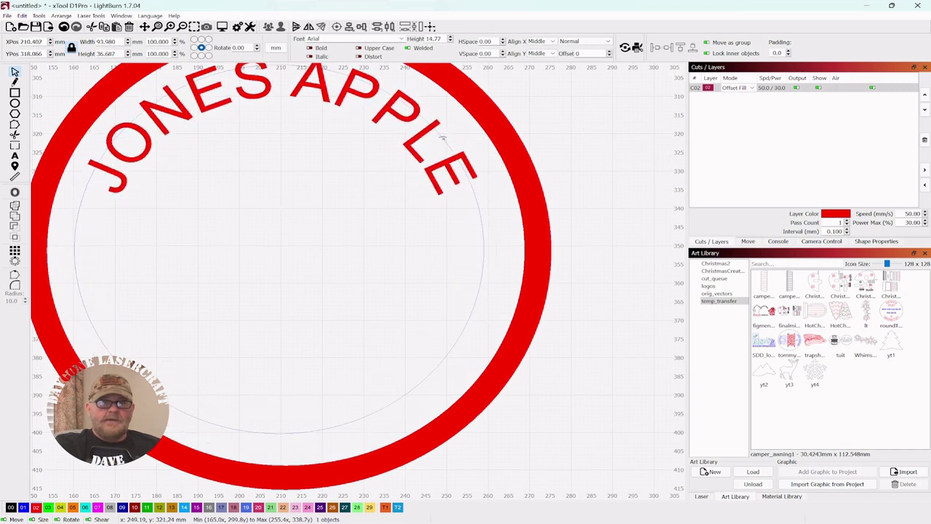
scroll(407, 210, down, 1)
drag(380, 266, 460, 292)
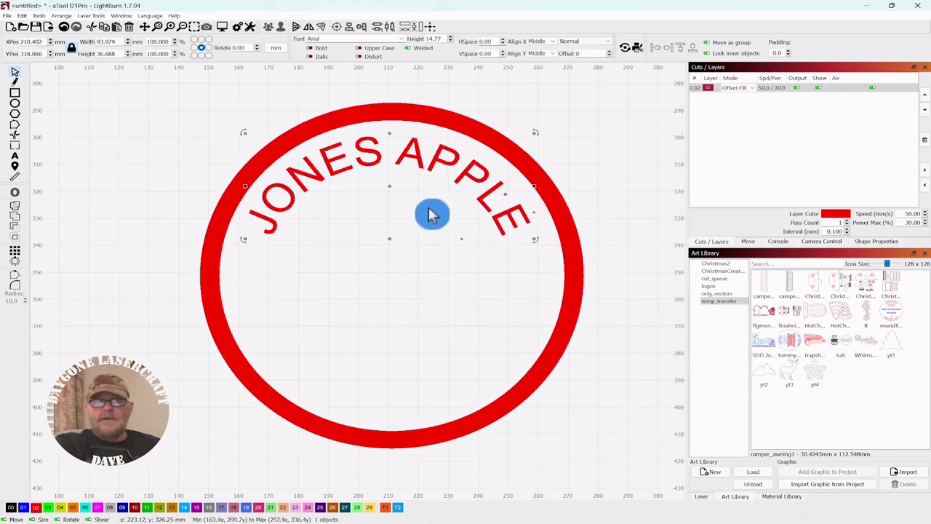
click(405, 318)
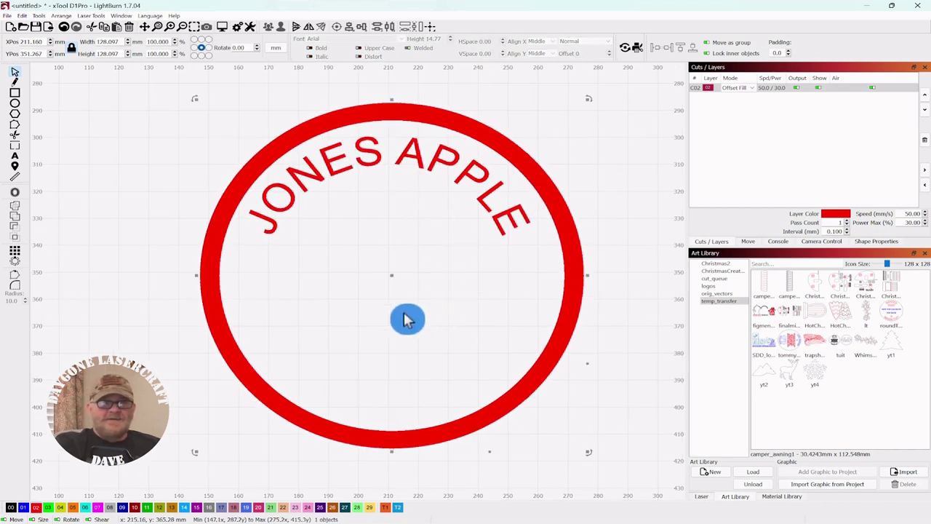
Add the text 'FARM' near the bottom and centre it horizontally in the ring.
click(83, 191)
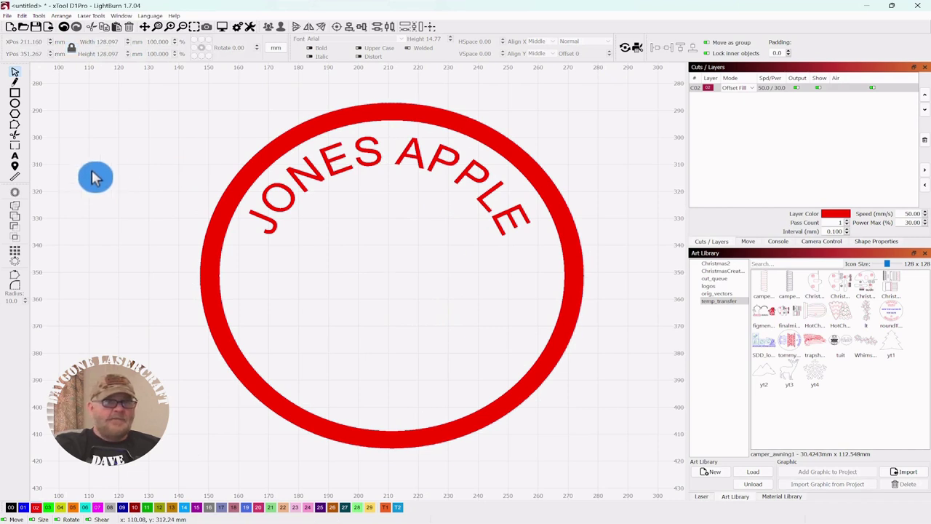
click(14, 157)
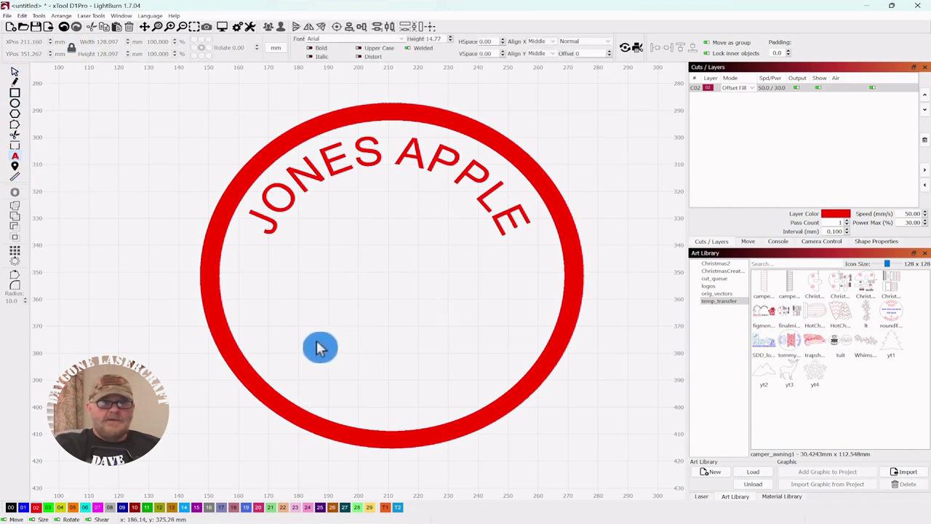
click(315, 354)
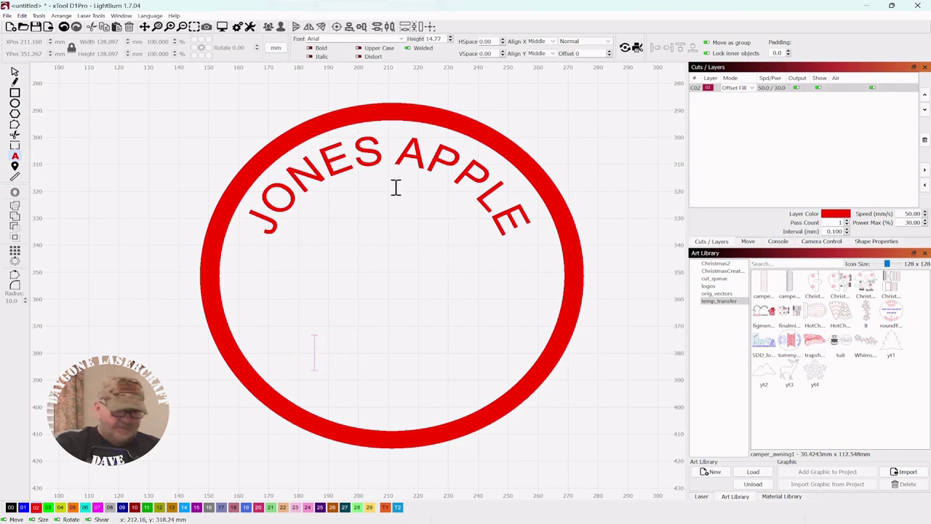
text(FARM)
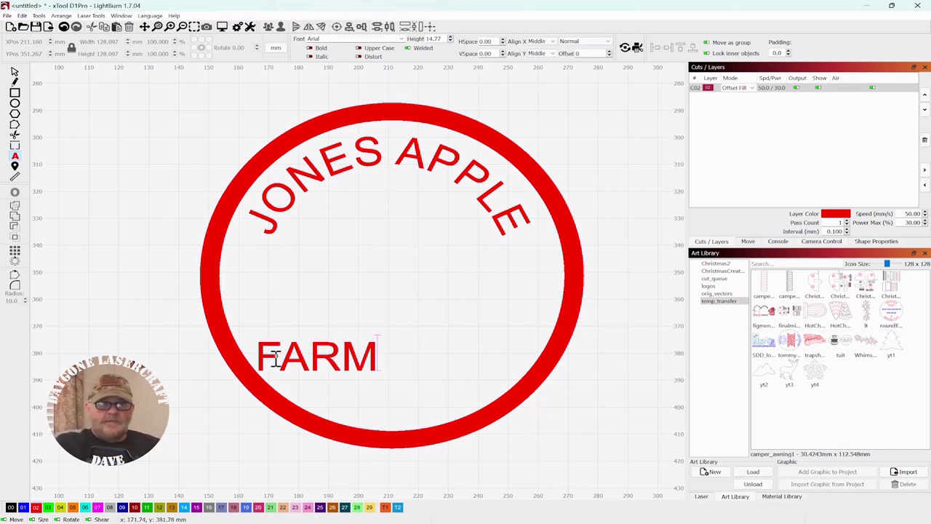
click(16, 72)
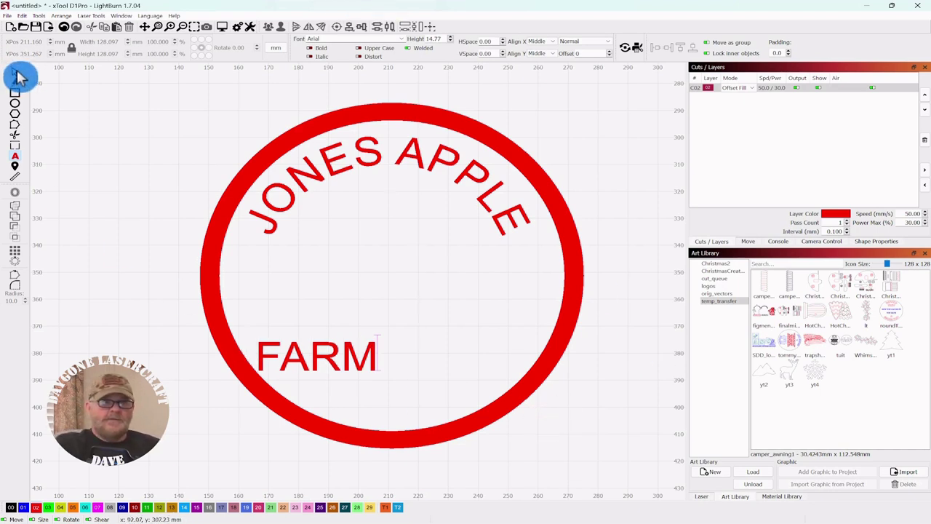
click(324, 327)
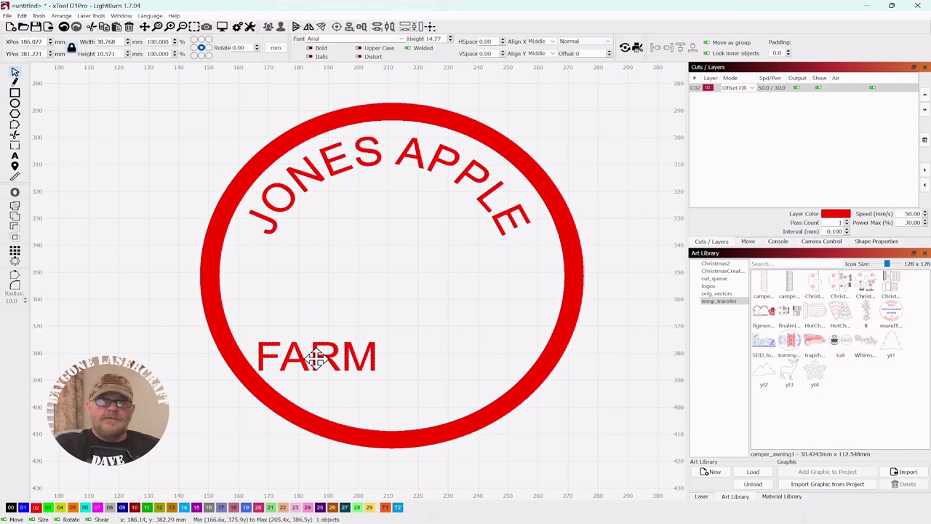
drag(317, 356, 409, 371)
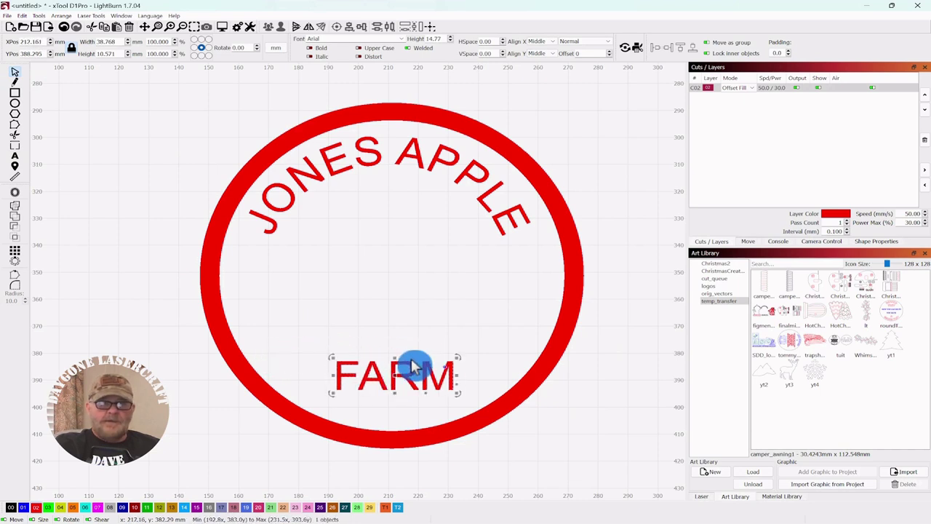
Curve FARM to follow the ring and move it down to the bottom edge.
scroll(410, 367, up, 2)
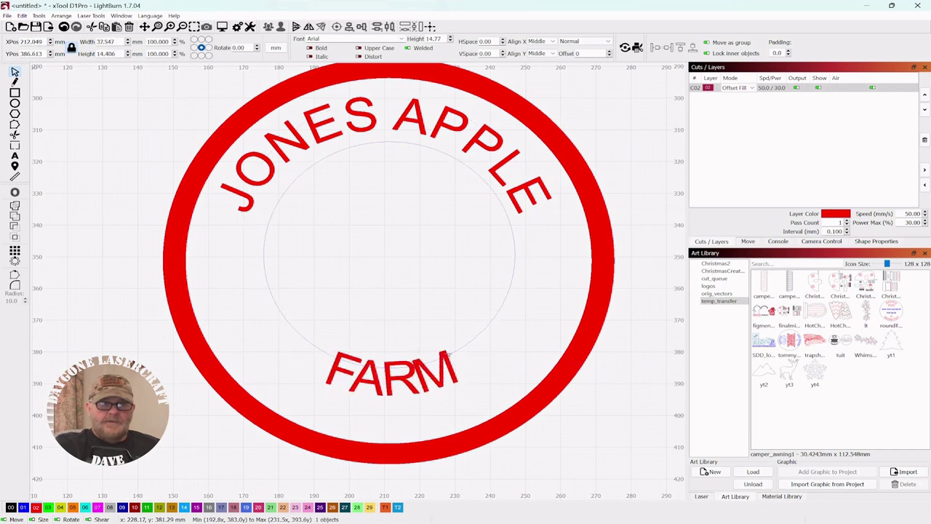
mouse_move(448, 352)
mouse_down()
mouse_move(465, 364)
mouse_move(454, 356)
mouse_up()
click(389, 396)
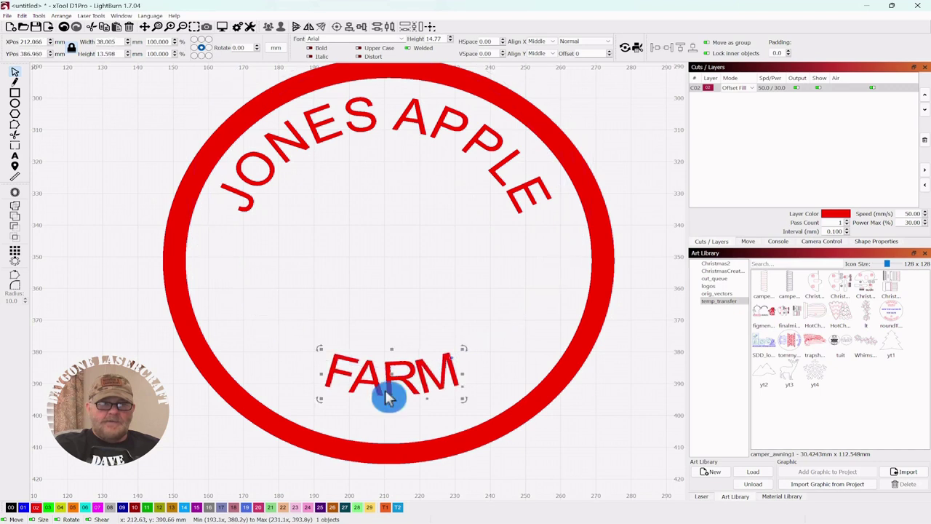
drag(391, 371, 393, 420)
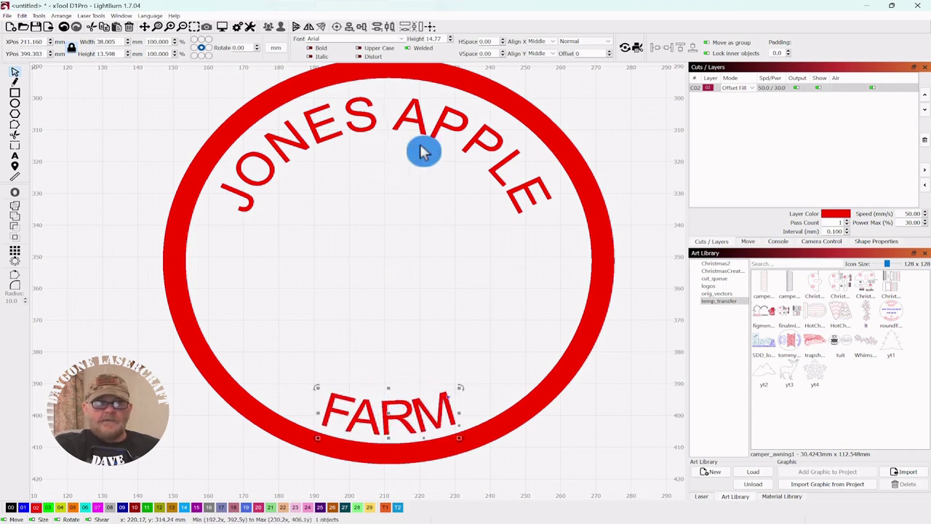
key(ctrl+a)
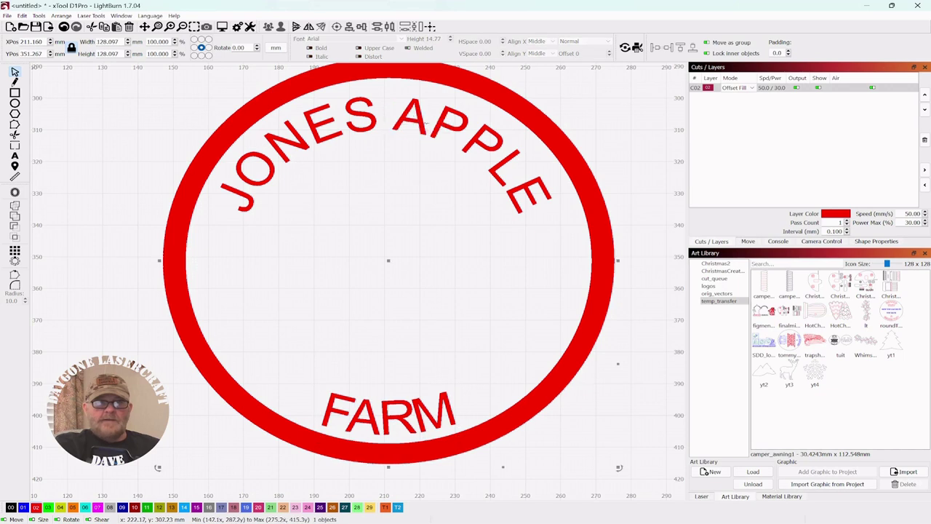
scroll(418, 167, down, 4)
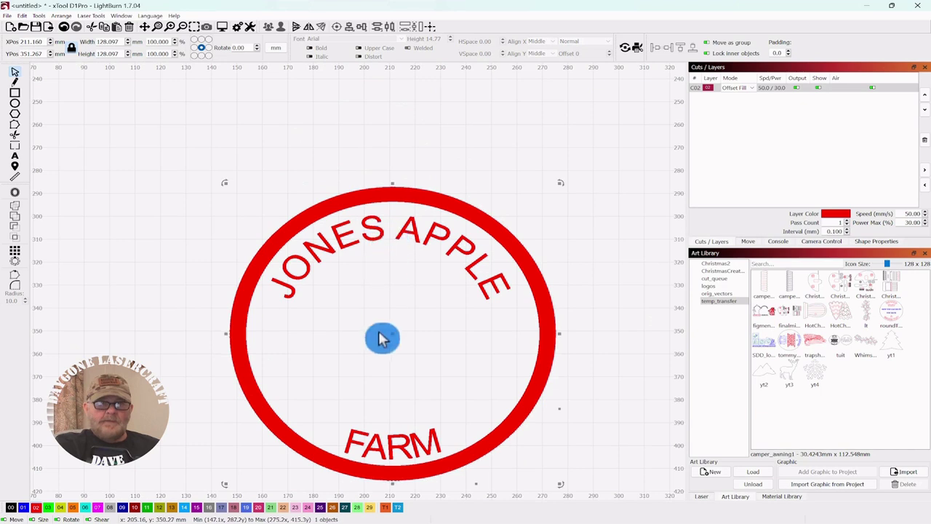
drag(361, 369, 366, 368)
click(650, 245)
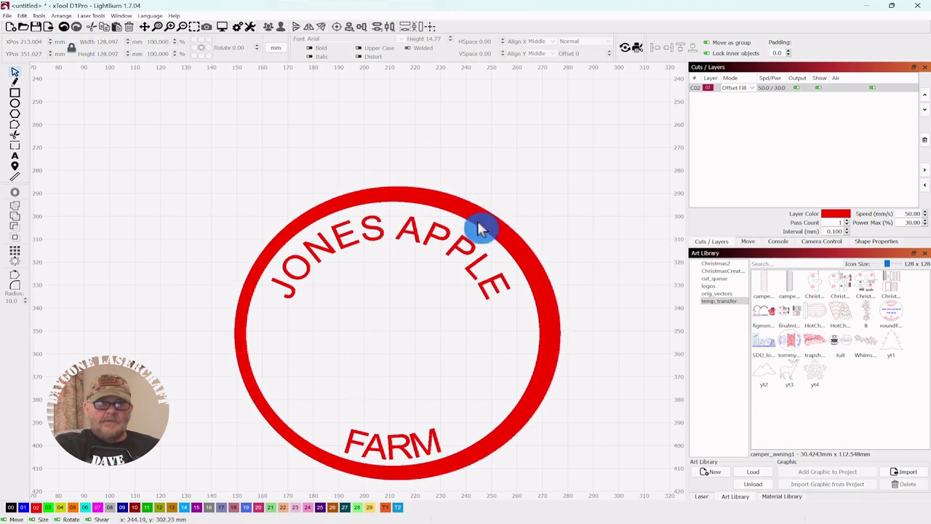
click(448, 233)
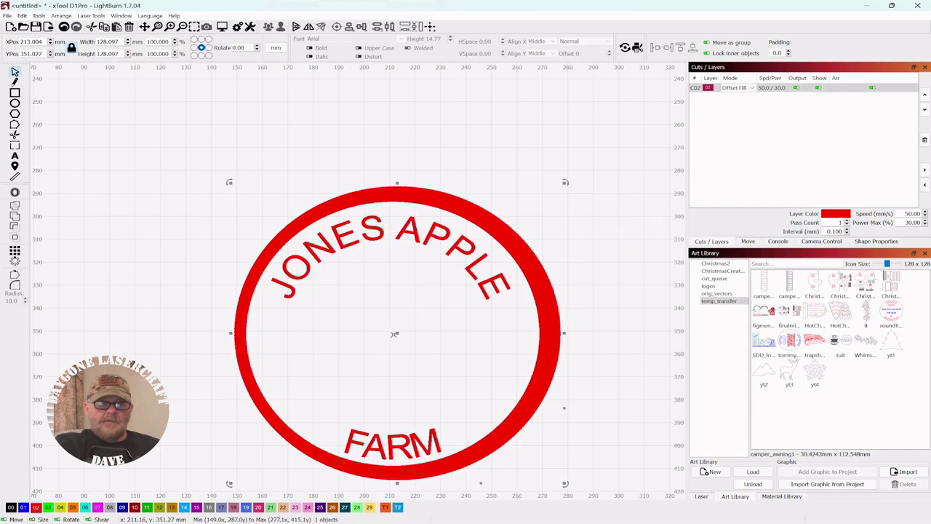
drag(400, 333, 397, 334)
click(482, 99)
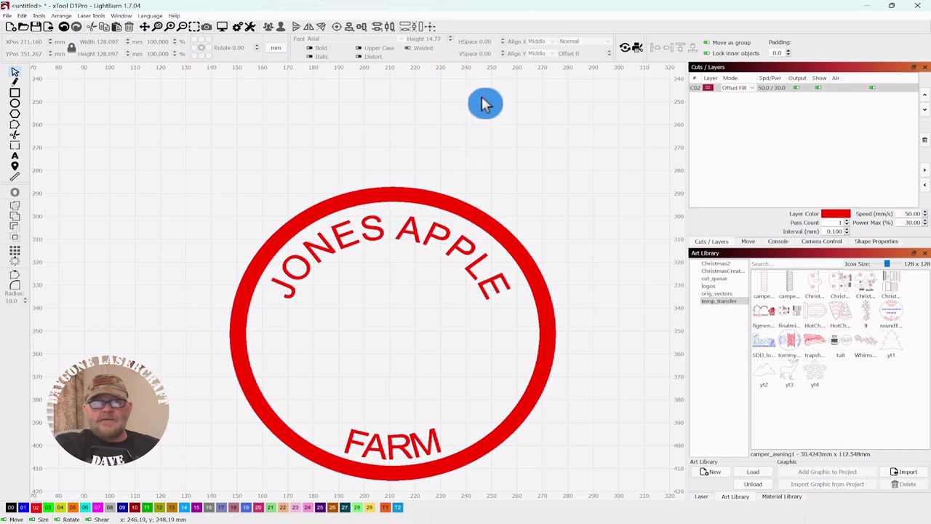
scroll(486, 104, down, 1)
scroll(546, 285, down, 2)
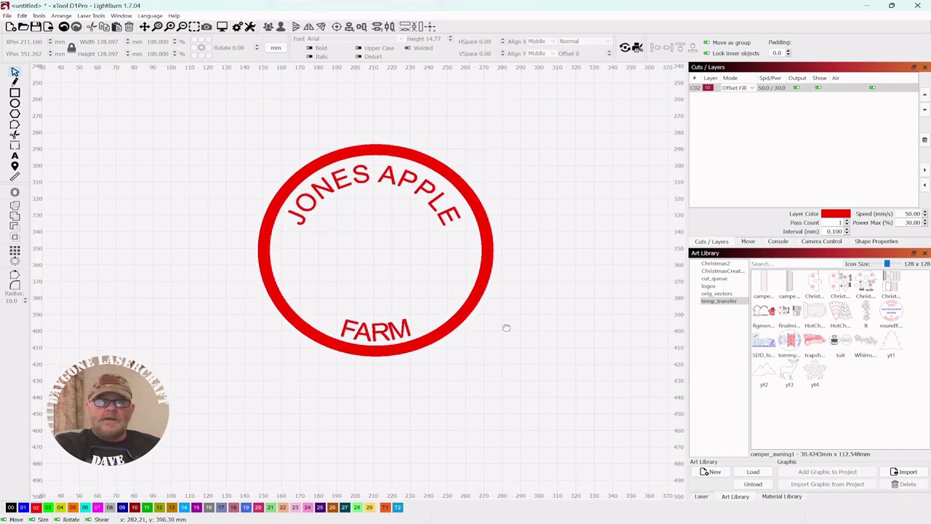
drag(507, 327, 510, 335)
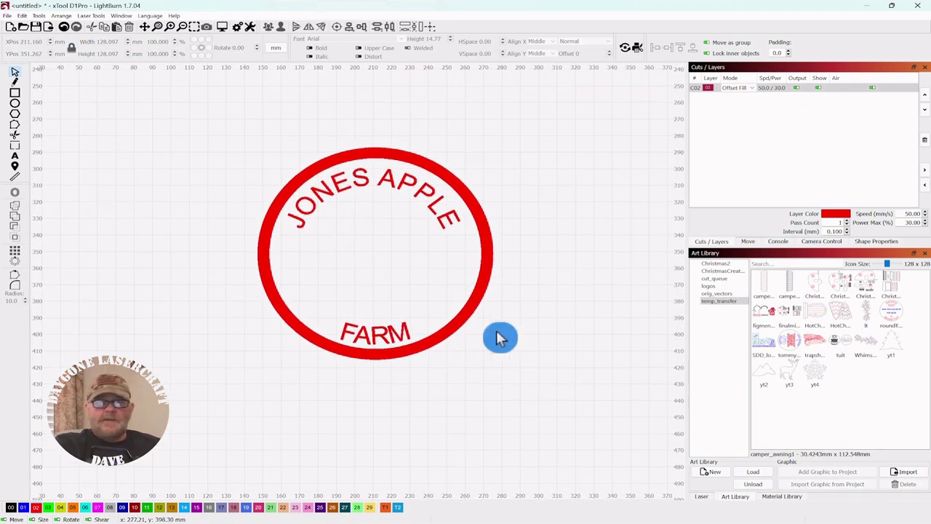
Place the apple1 graphic from orig_vectors in the ring on layer 02, enlarged.
click(716, 294)
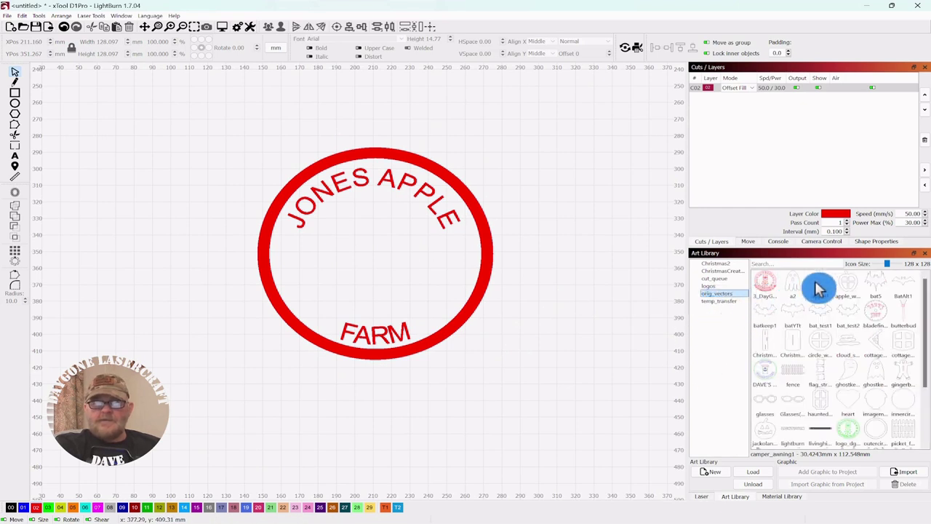
drag(816, 285, 370, 254)
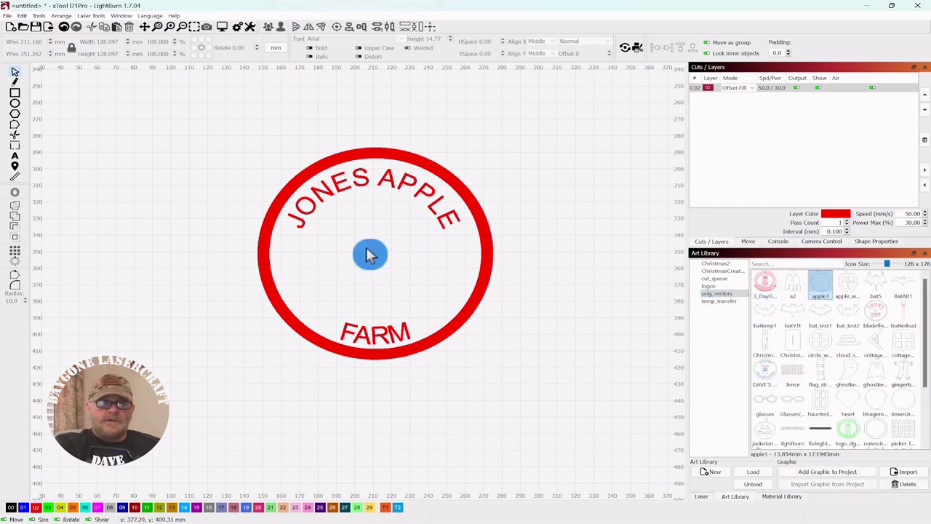
click(37, 509)
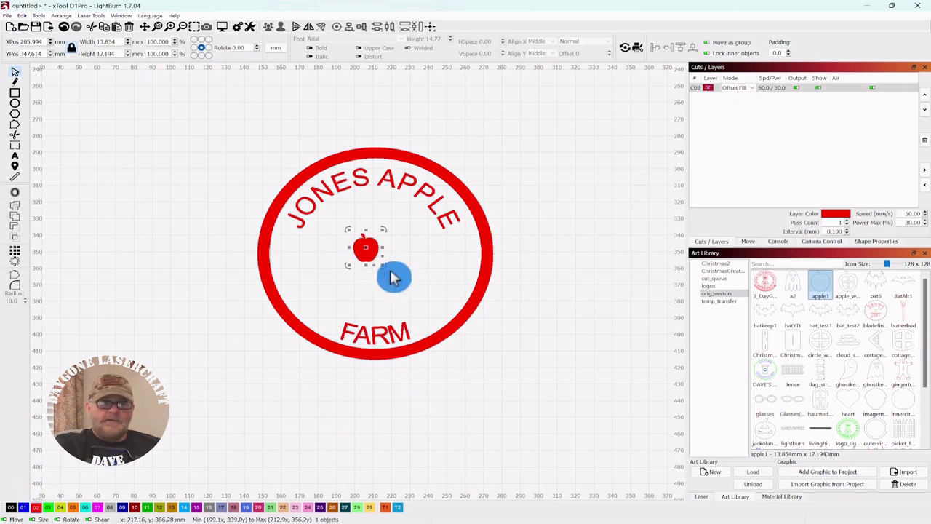
mouse_move(384, 264)
mouse_down()
mouse_move(465, 328)
mouse_move(446, 295)
mouse_move(368, 268)
mouse_move(378, 264)
mouse_move(375, 257)
mouse_up()
click(405, 289)
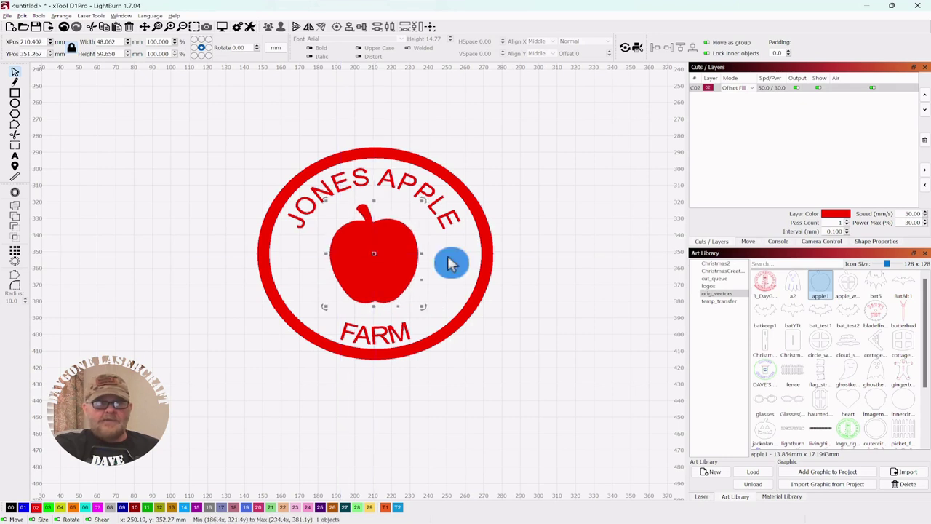
click(546, 248)
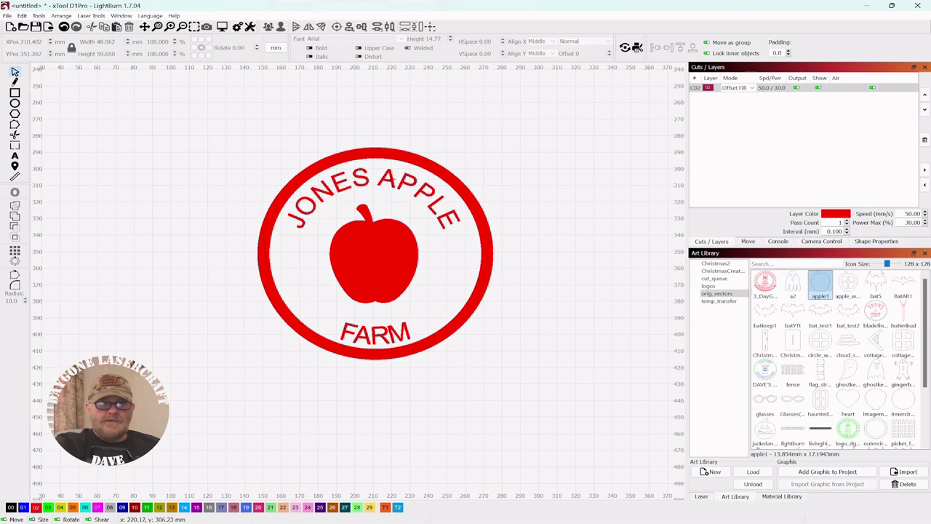
Nudge the arced JONES APPLE text so it is centred over the apple.
click(383, 177)
click(379, 192)
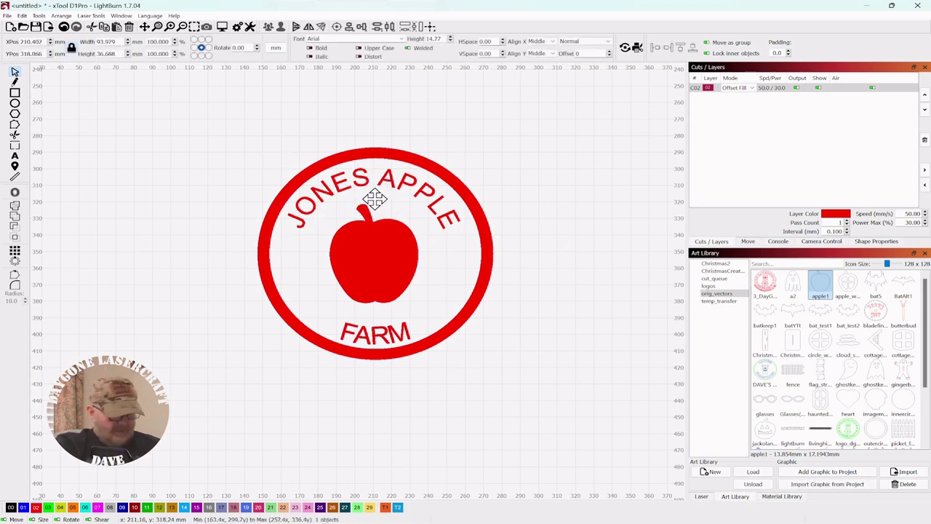
click(378, 207)
drag(378, 206, 380, 204)
click(195, 104)
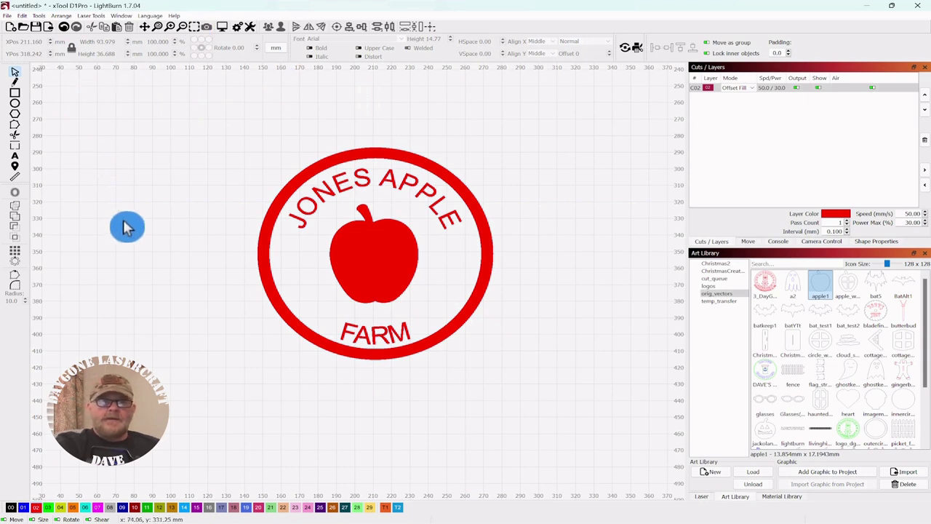
scroll(125, 226, down, 1)
scroll(125, 226, up, 1)
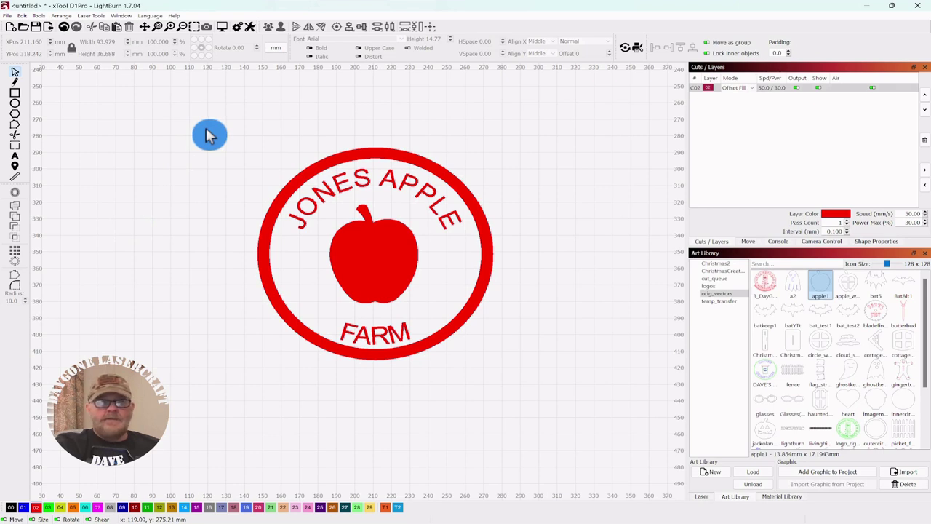
drag(549, 131, 226, 392)
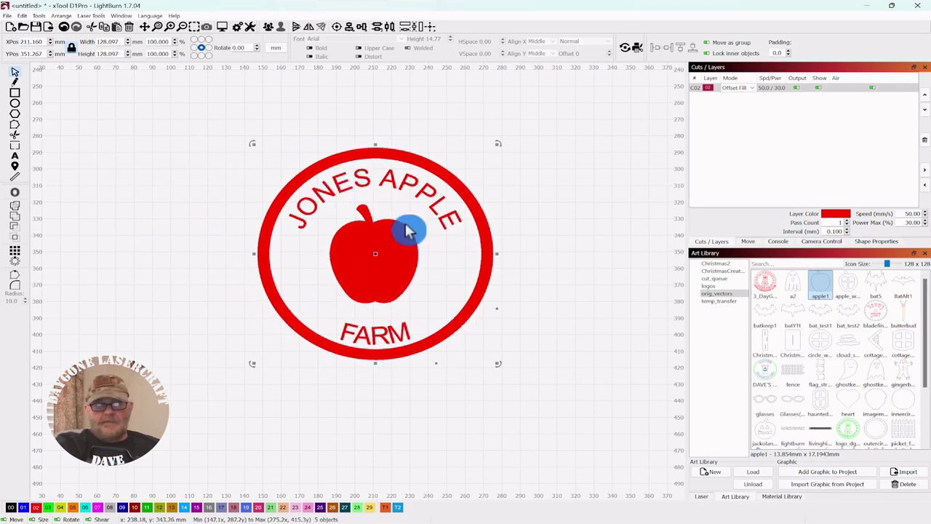
click(224, 31)
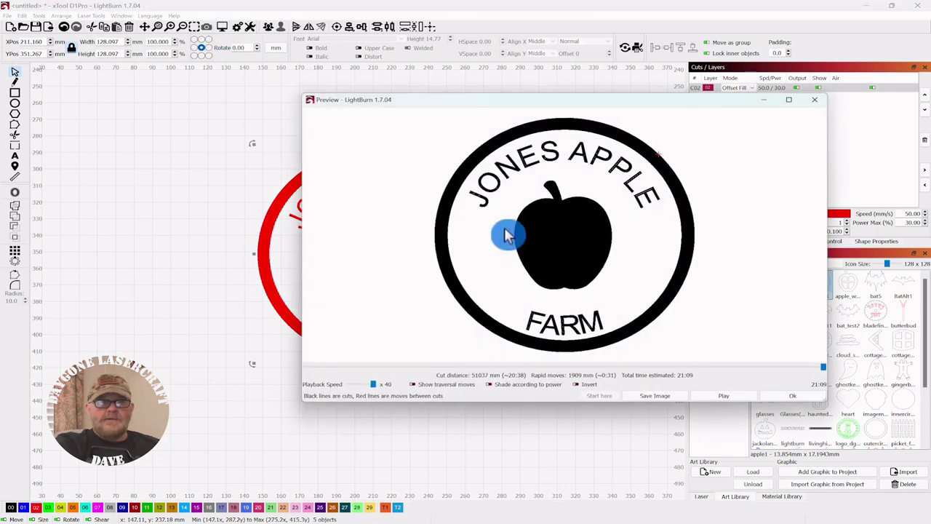
drag(570, 108, 569, 88)
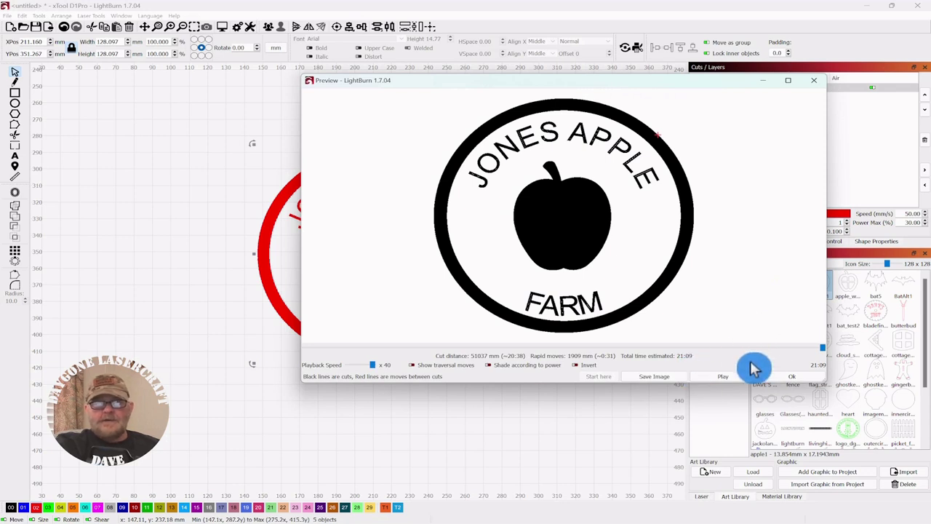
click(792, 377)
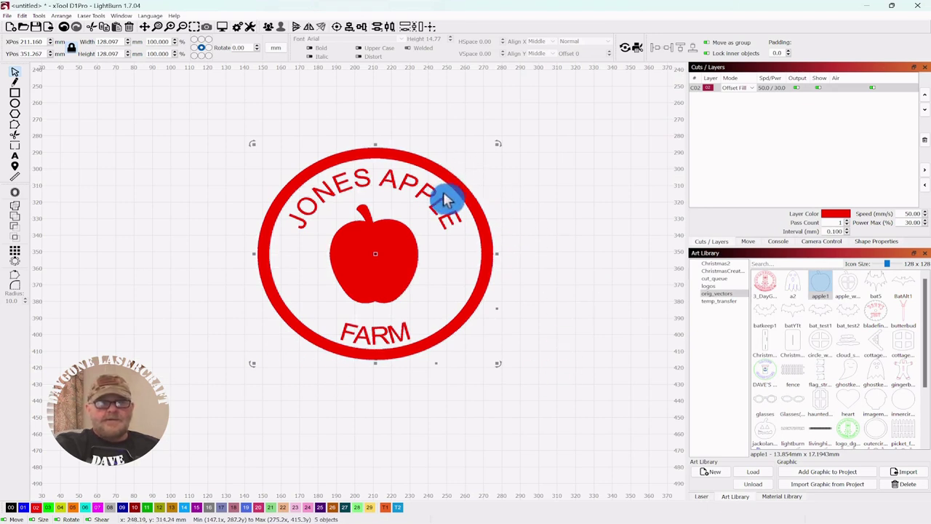
Draw a new circle around the whole logo.
click(554, 194)
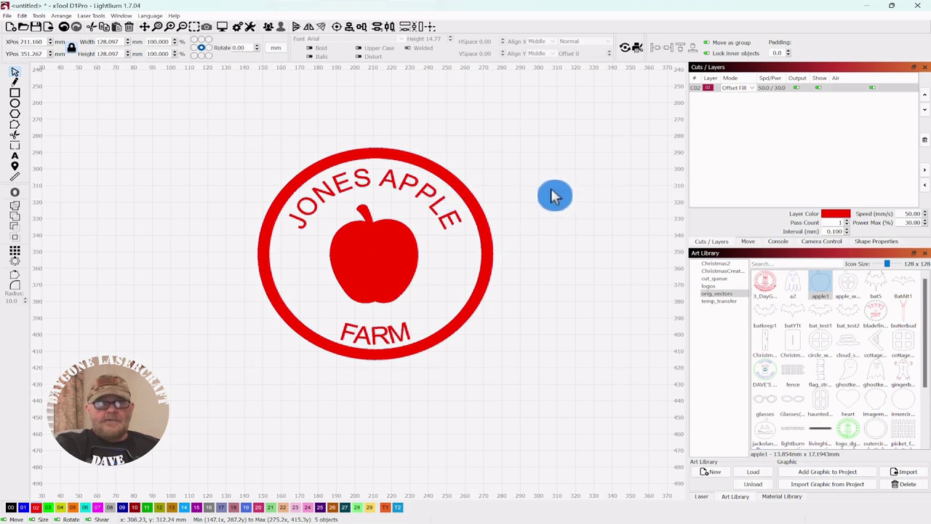
click(14, 103)
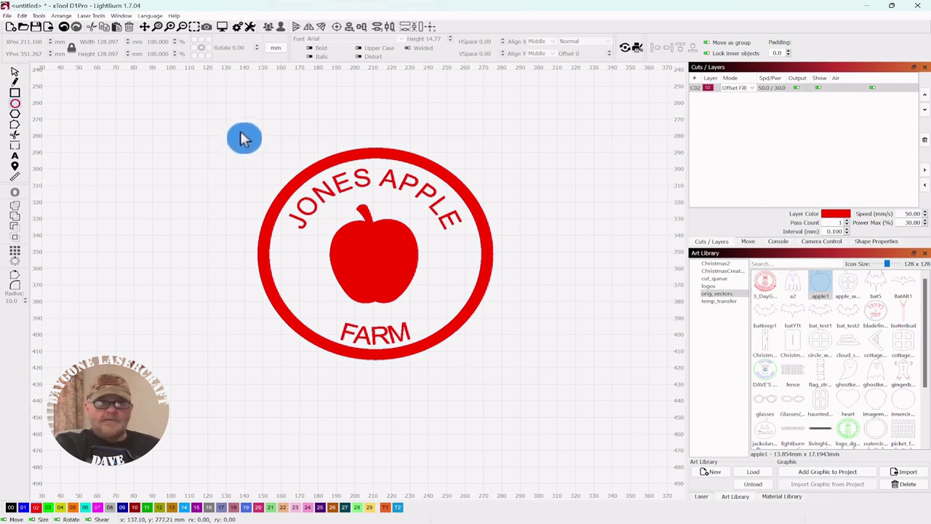
drag(381, 259, 528, 327)
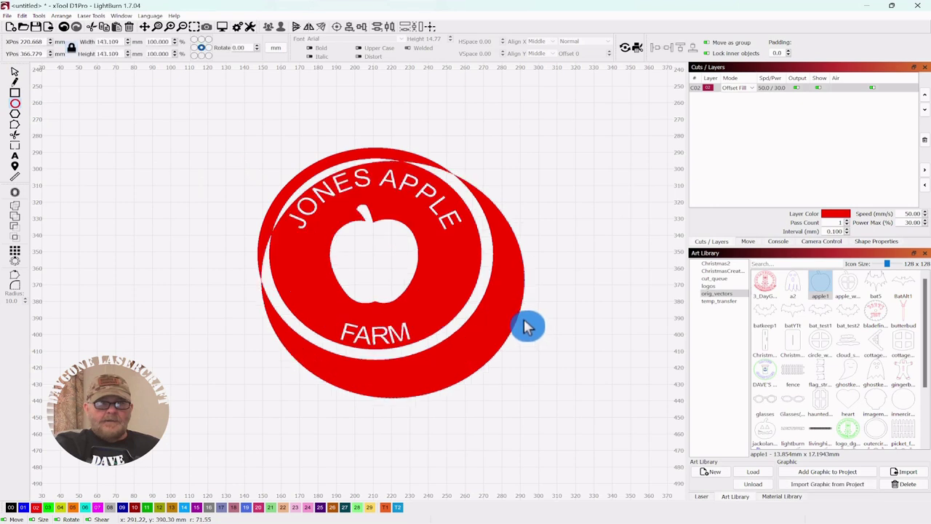
click(16, 72)
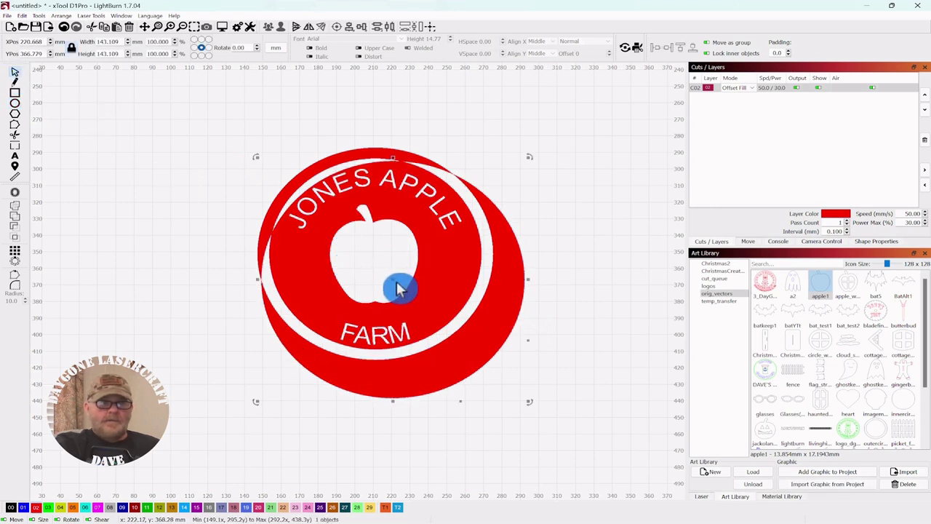
drag(396, 289, 375, 256)
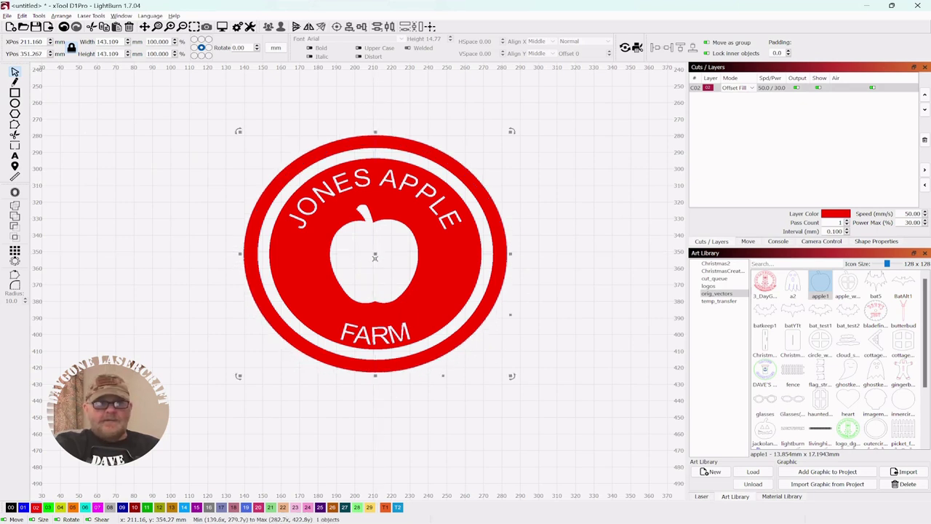
Resize the outer circle to 139.154 mm, centre it on the logo, and select all parts.
click(464, 171)
click(509, 147)
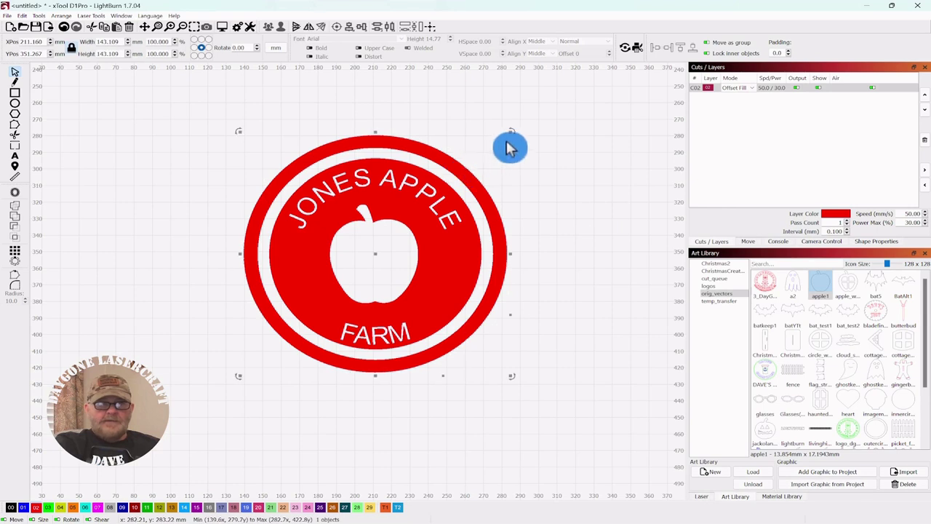
drag(510, 133, 500, 140)
click(372, 261)
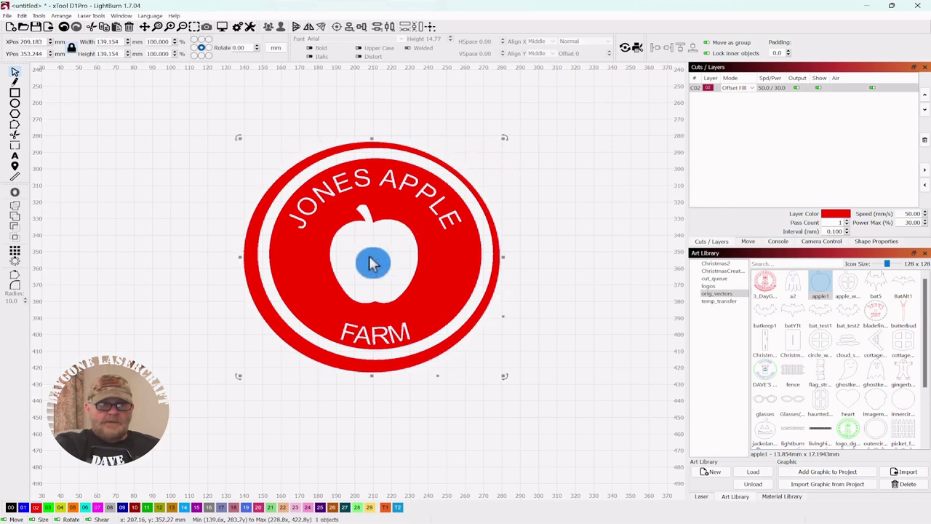
drag(370, 256, 378, 254)
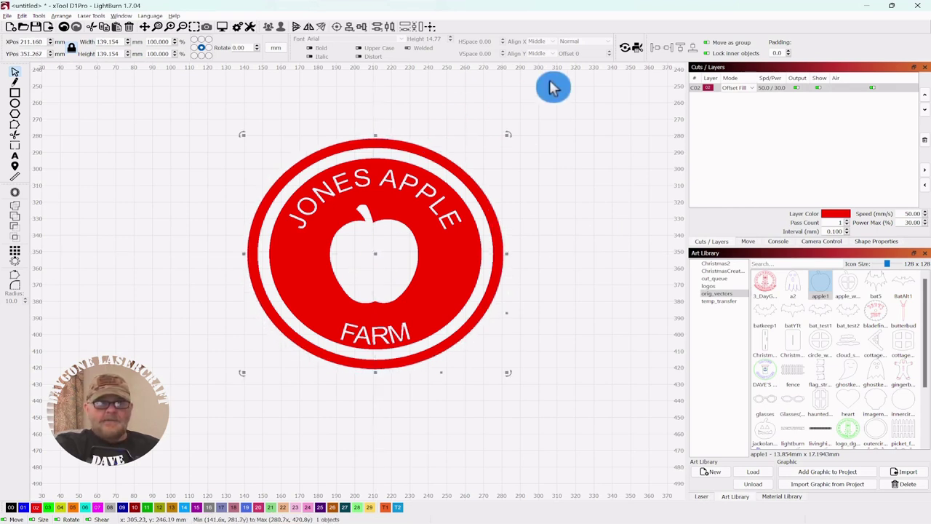
click(526, 136)
drag(542, 106, 257, 399)
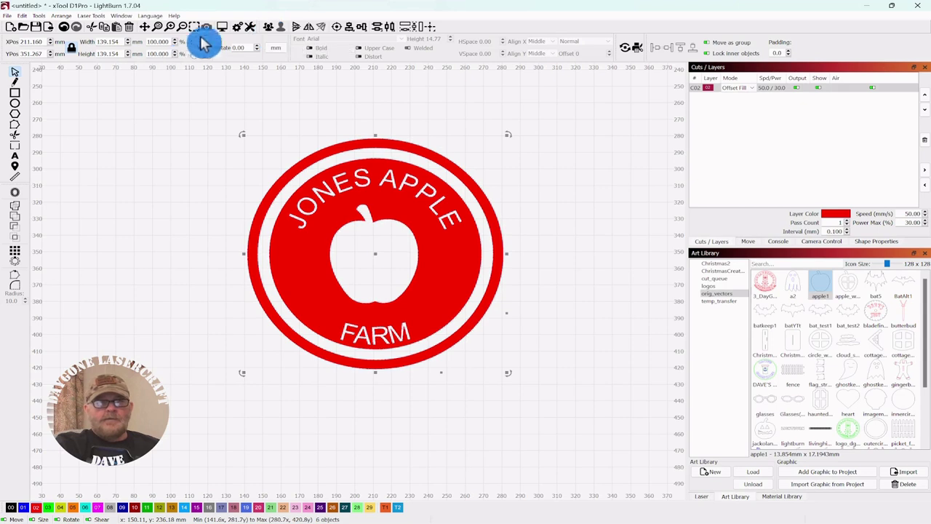
Run the job preview with traversal moves shown, faster playback, skipping ahead to later cuts.
click(223, 29)
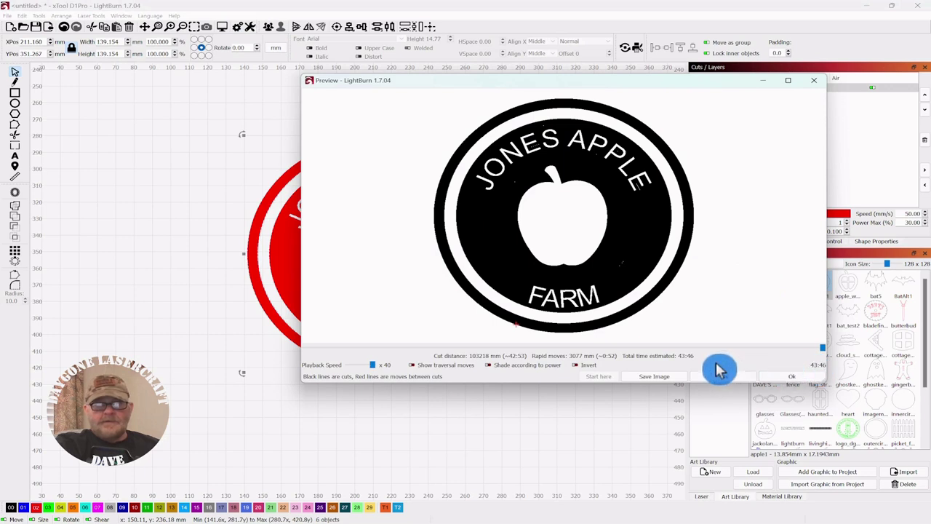
drag(600, 81, 656, 147)
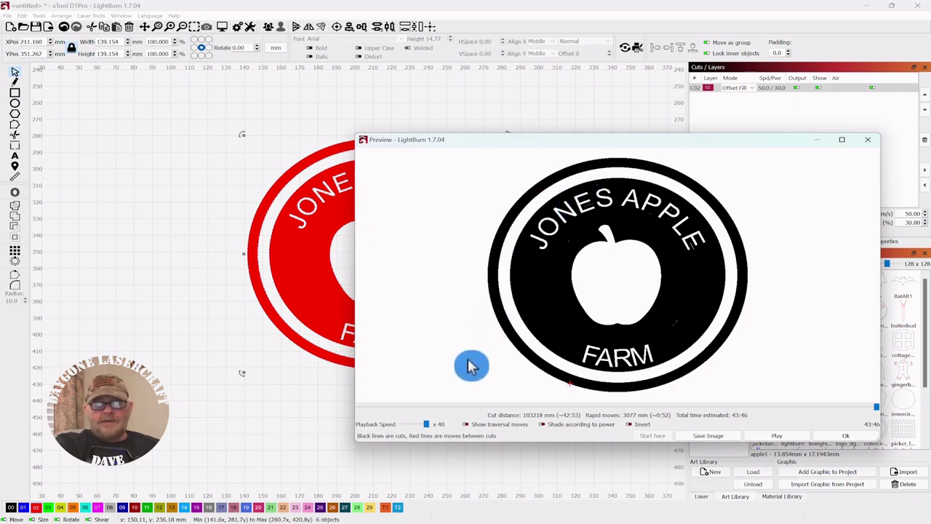
click(470, 427)
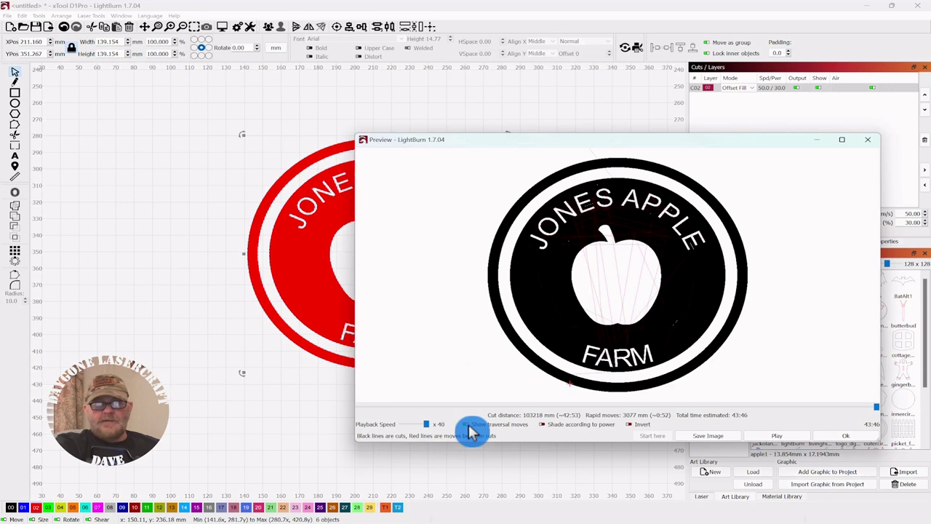
click(779, 439)
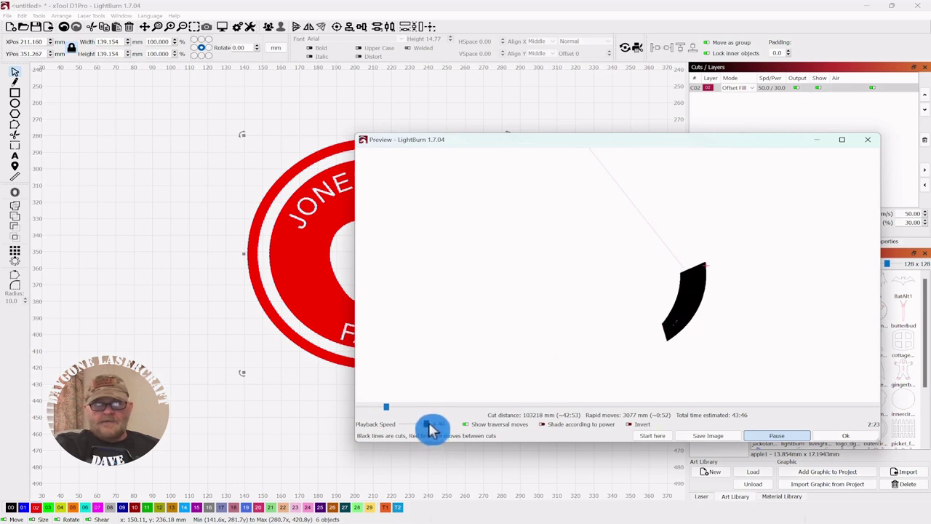
mouse_move(428, 423)
mouse_down()
mouse_move(446, 426)
mouse_move(405, 415)
mouse_move(493, 426)
mouse_move(610, 415)
mouse_up()
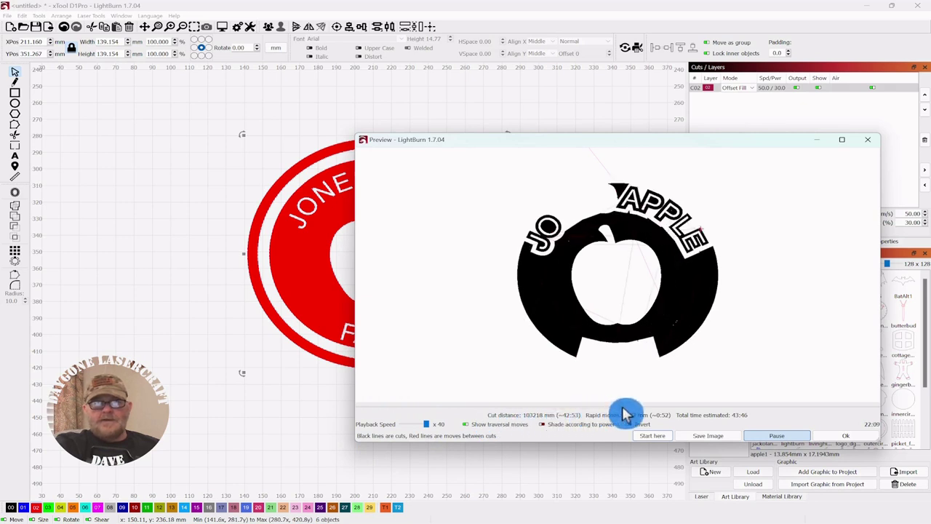
drag(625, 413, 784, 401)
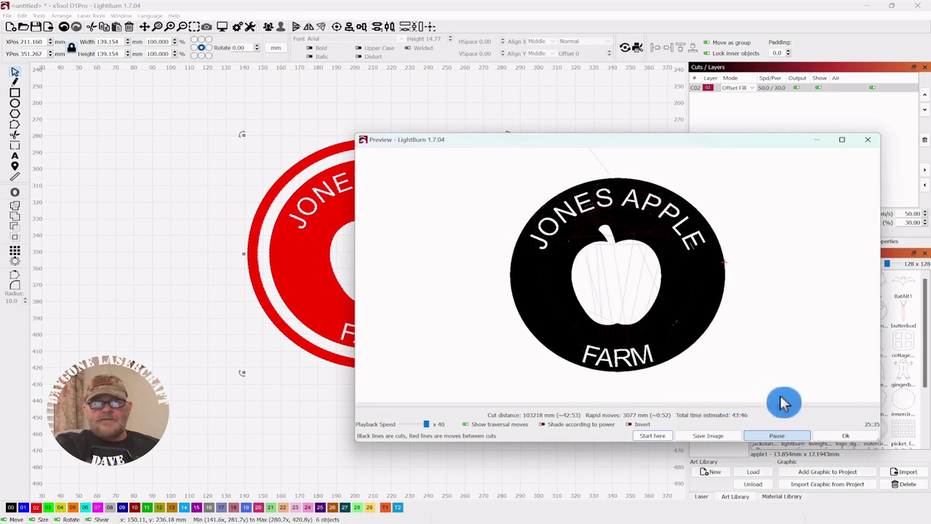
Close the Preview window with Ok to return to the finished badge.
click(846, 435)
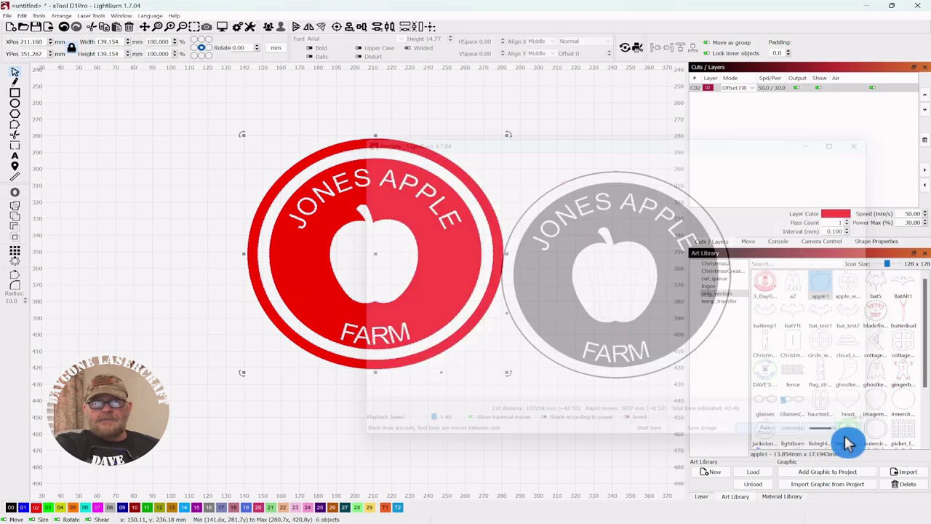